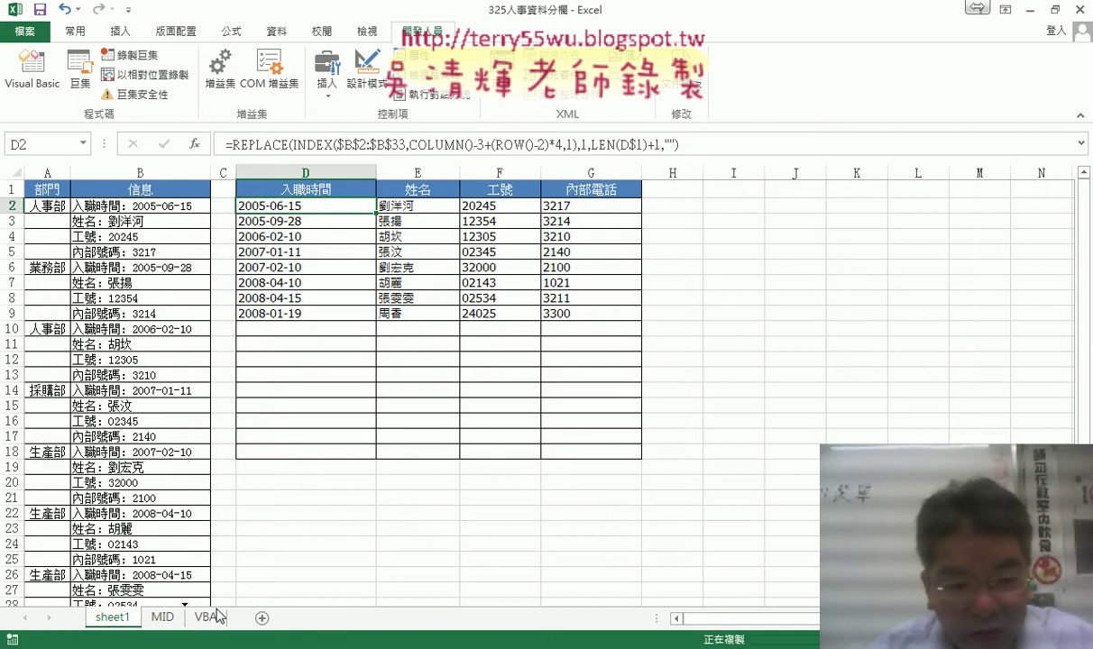
Duplicate sheet1 into a new sheet named INDIRECT.
left_click_drag(216, 609, 215, 612)
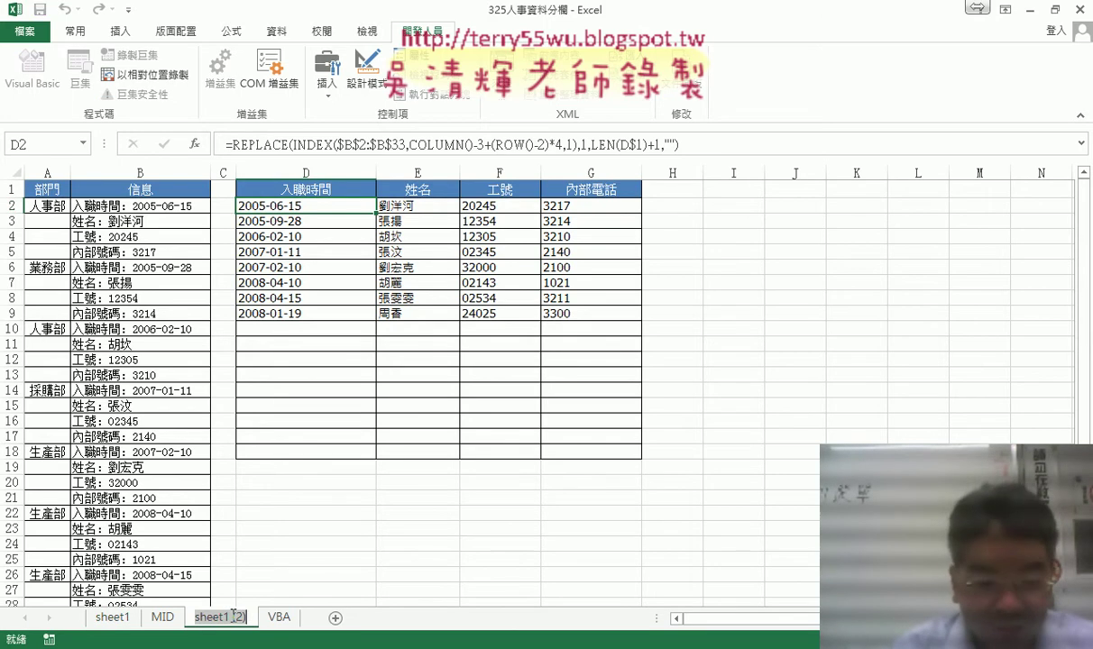
type("INDIR")
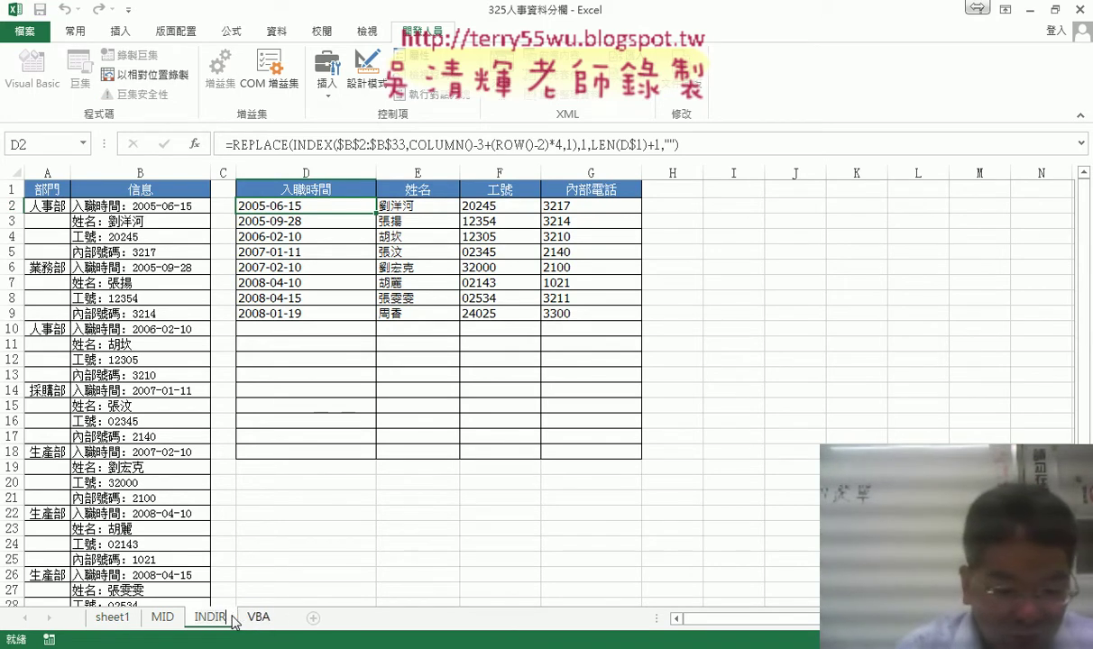
type("ECT")
key("Return")
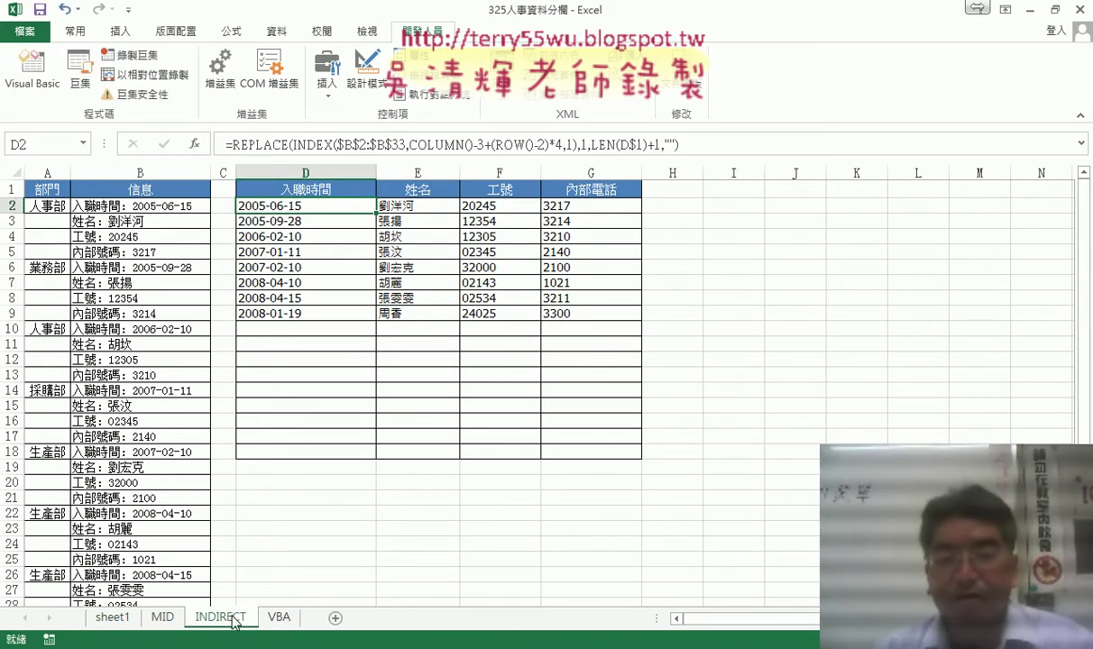
Clear the personnel table D2:G9 and return to cell D2.
left_click_drag(305, 207, 574, 308)
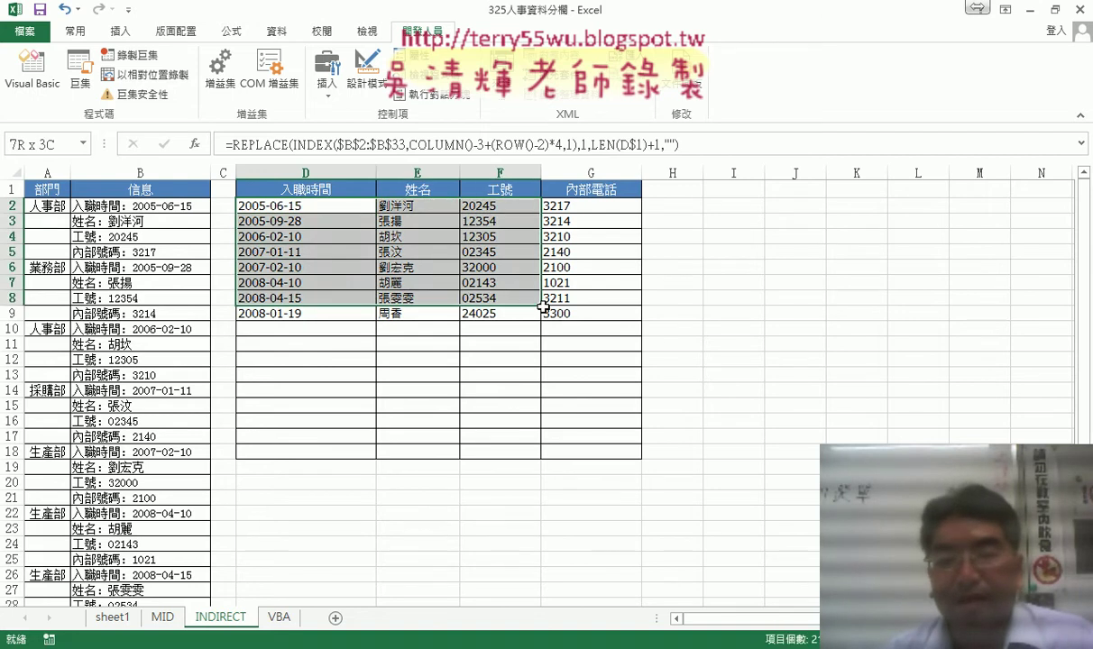
key("Delete")
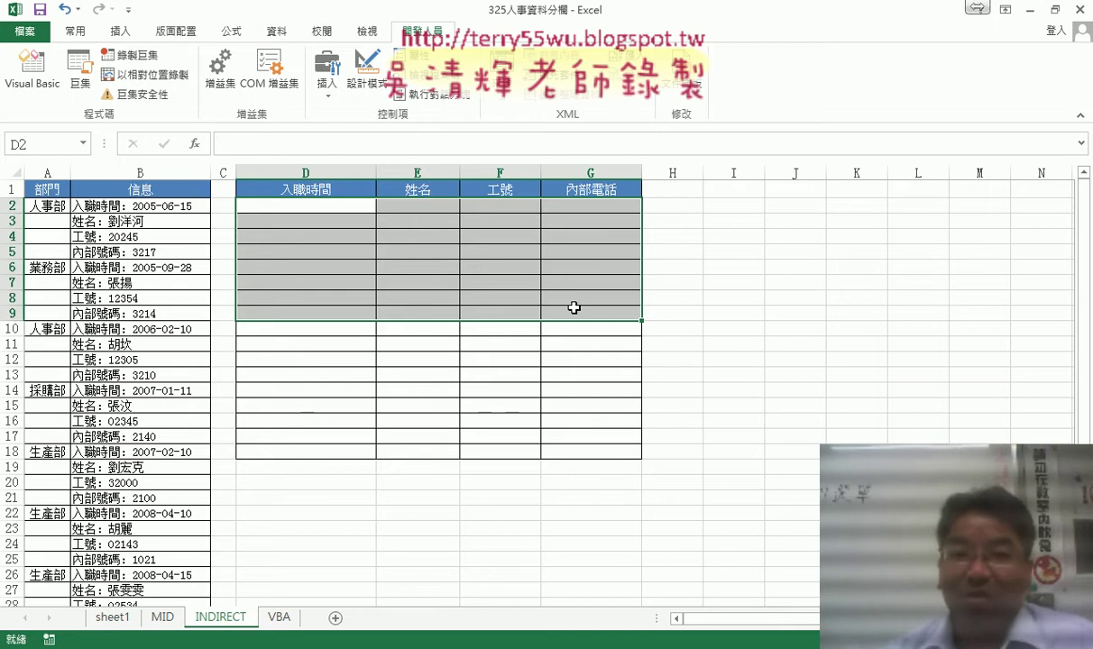
left_click(320, 211)
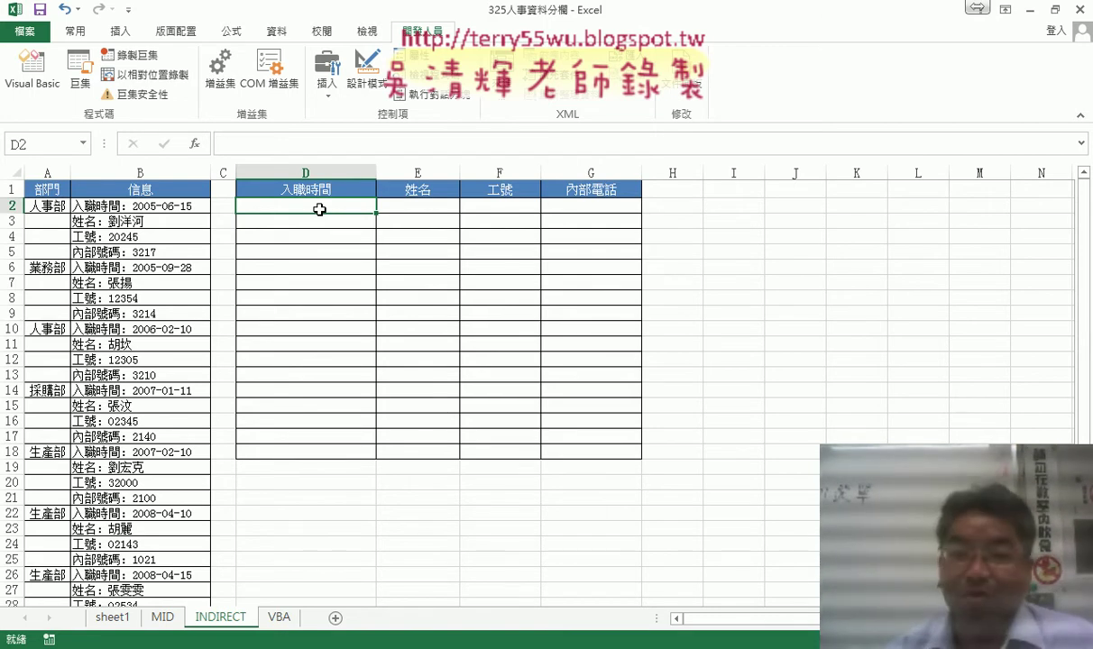
left_click(194, 144)
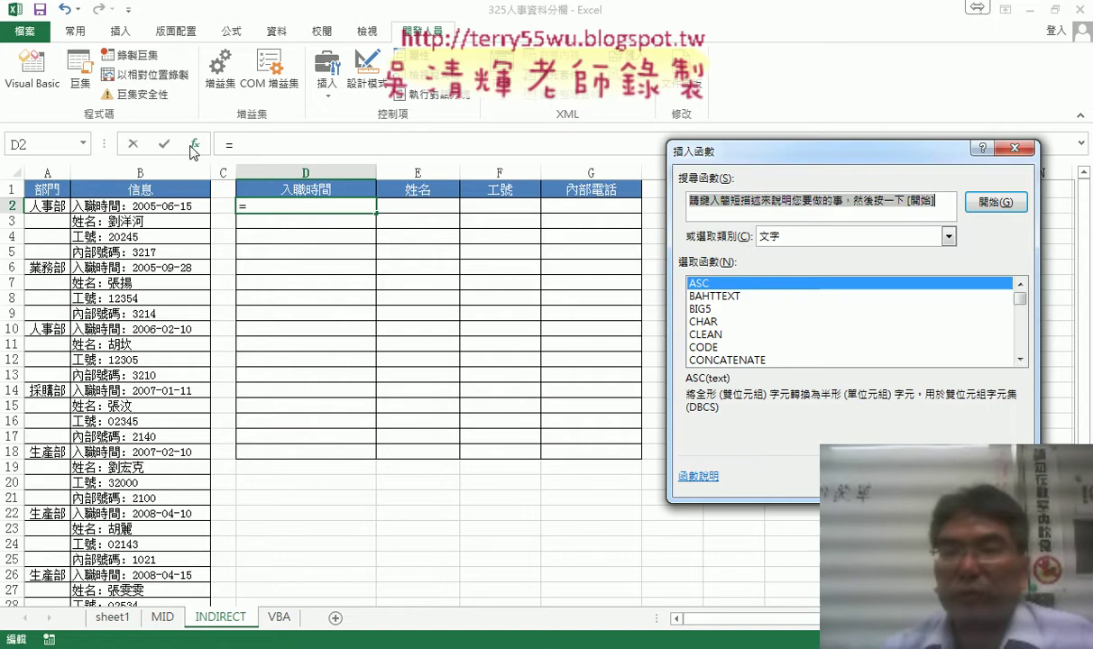
key("Escape")
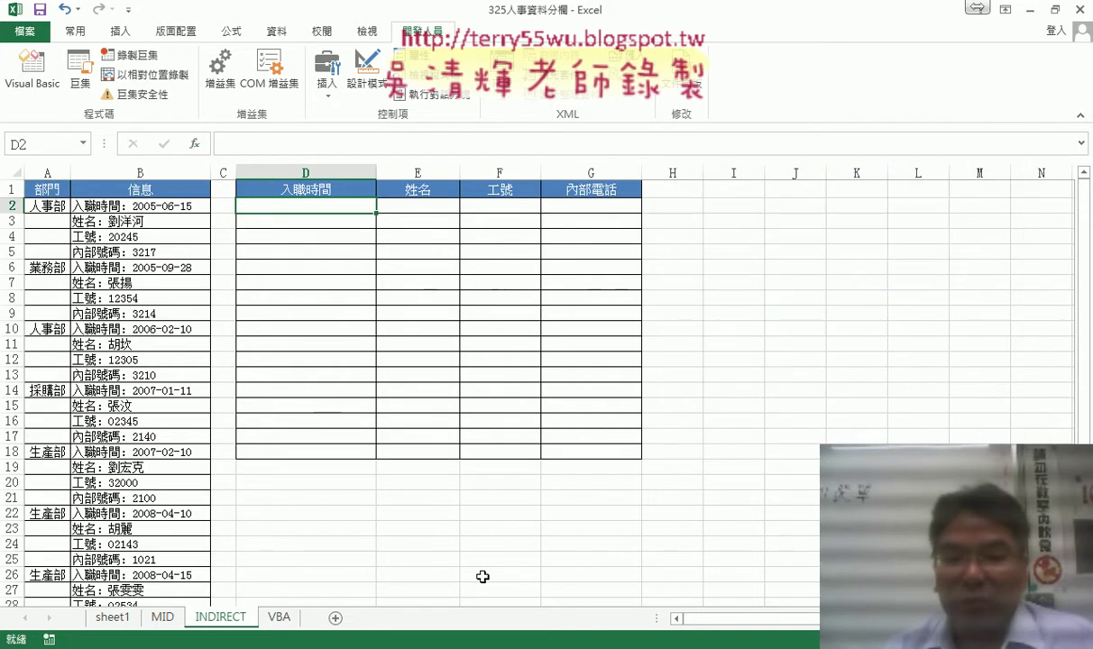
left_click(279, 617)
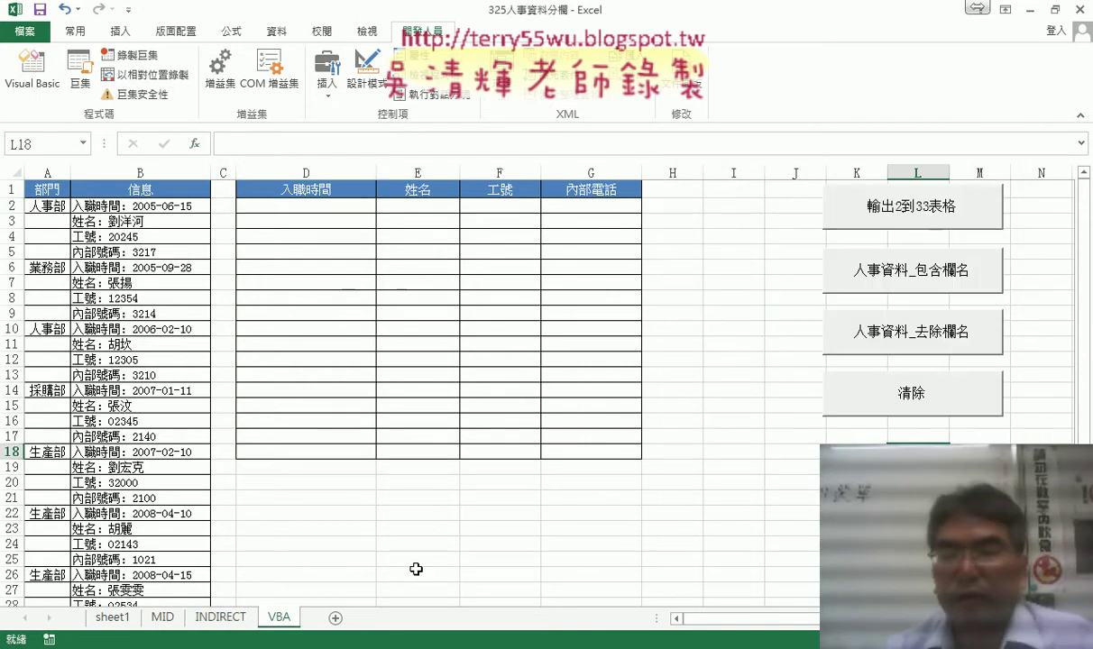
left_click(898, 210)
left_click(888, 270)
left_click(893, 341)
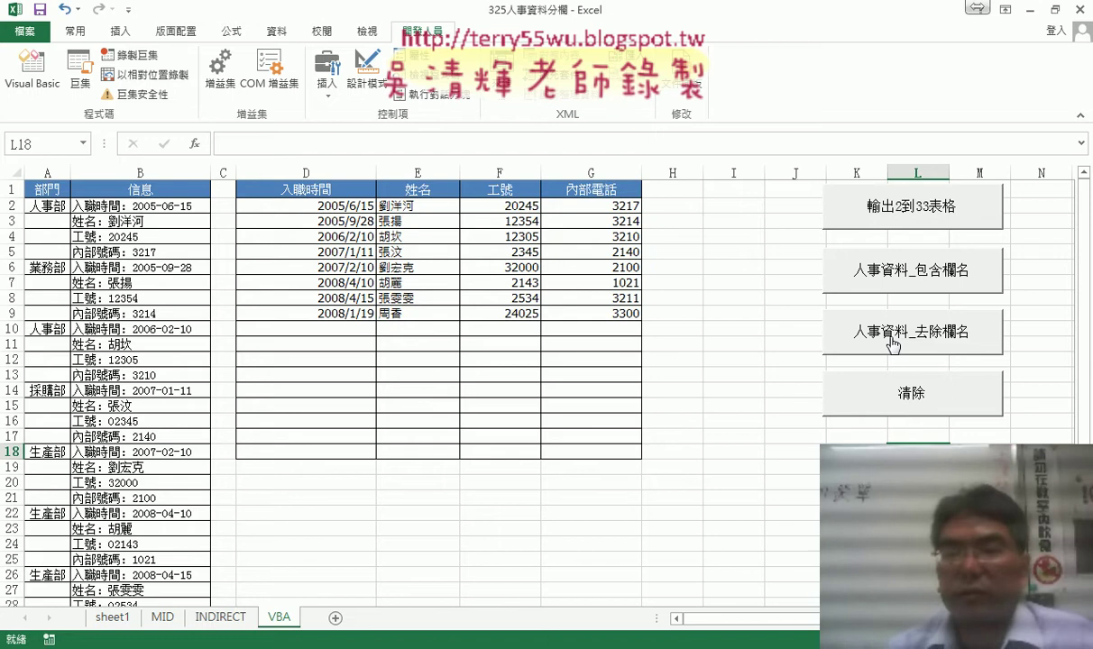
left_click(900, 394)
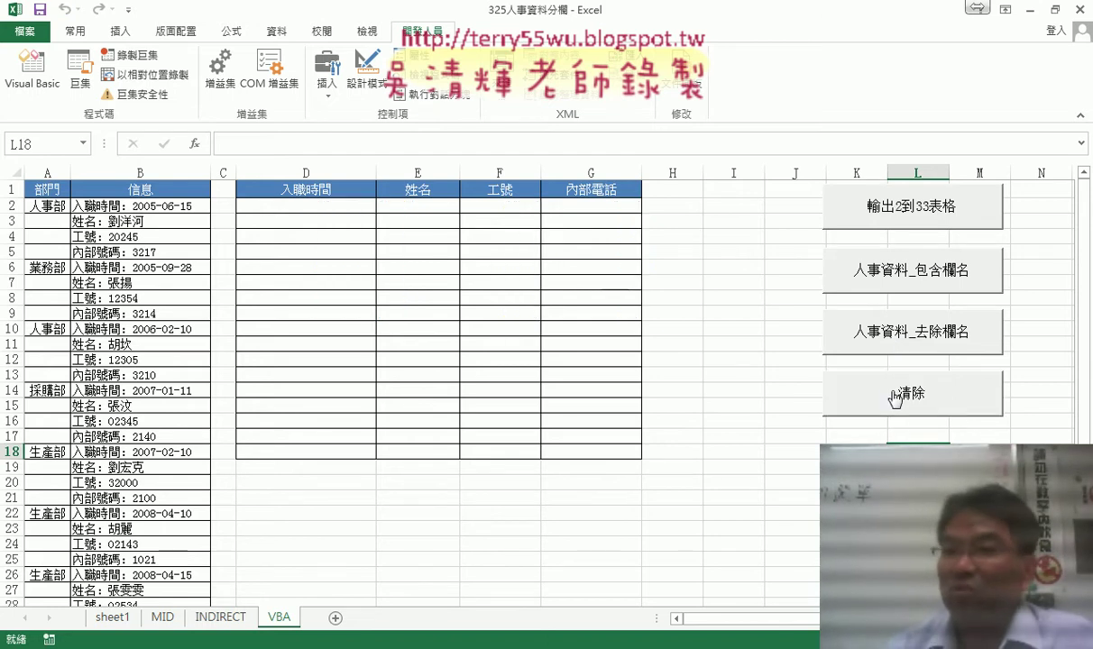
left_click(859, 215)
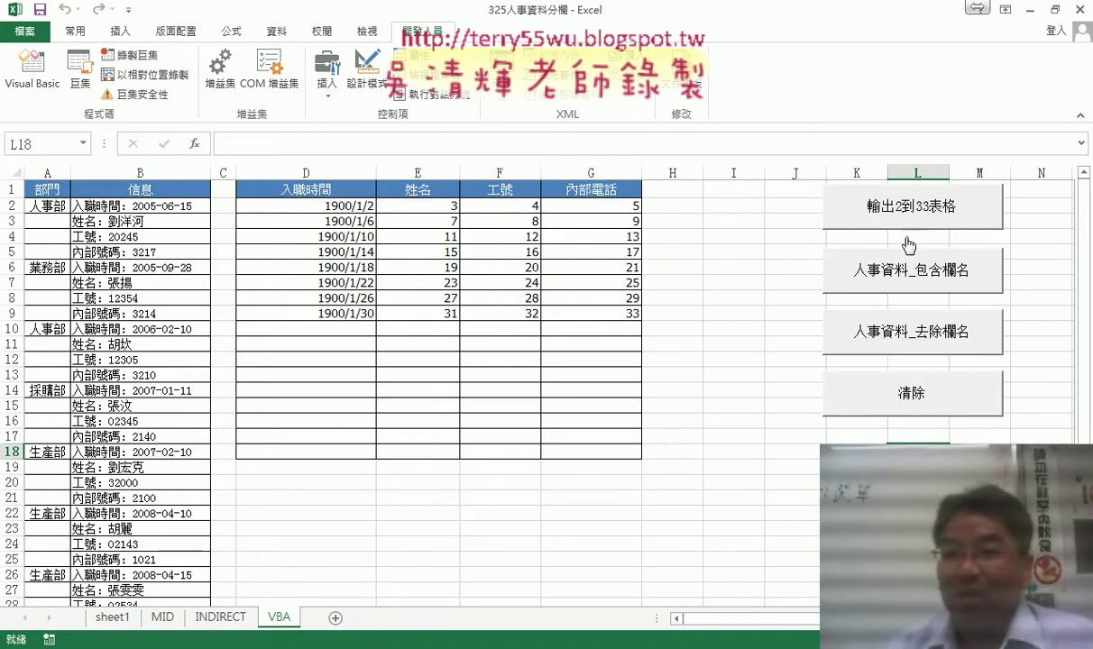
left_click(864, 275)
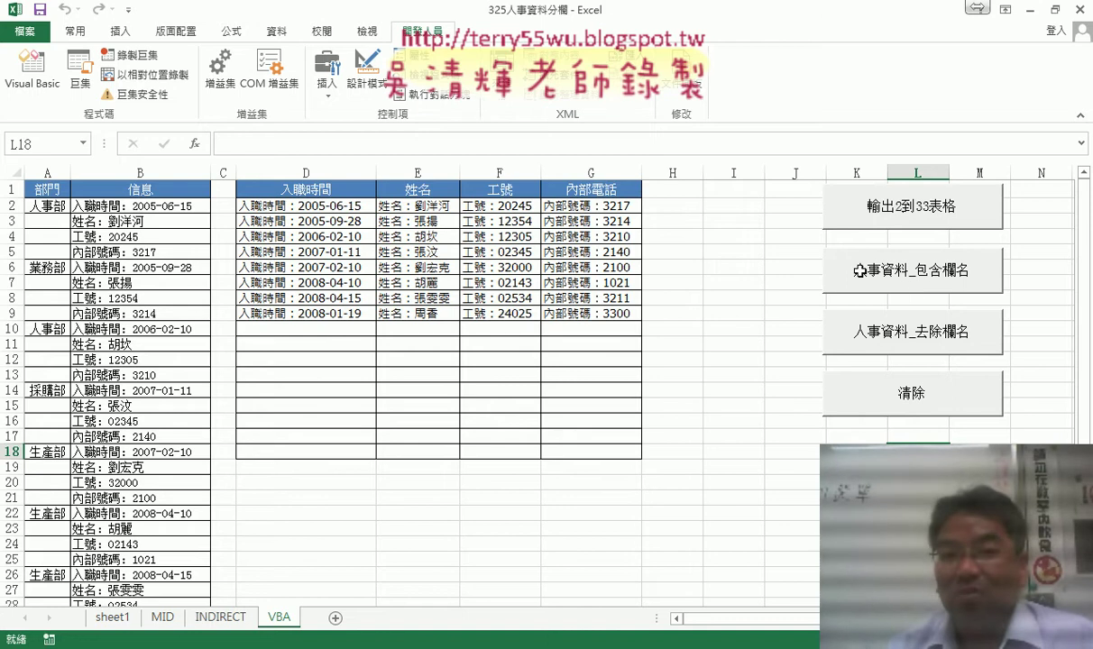
left_click(893, 339)
left_click(894, 407)
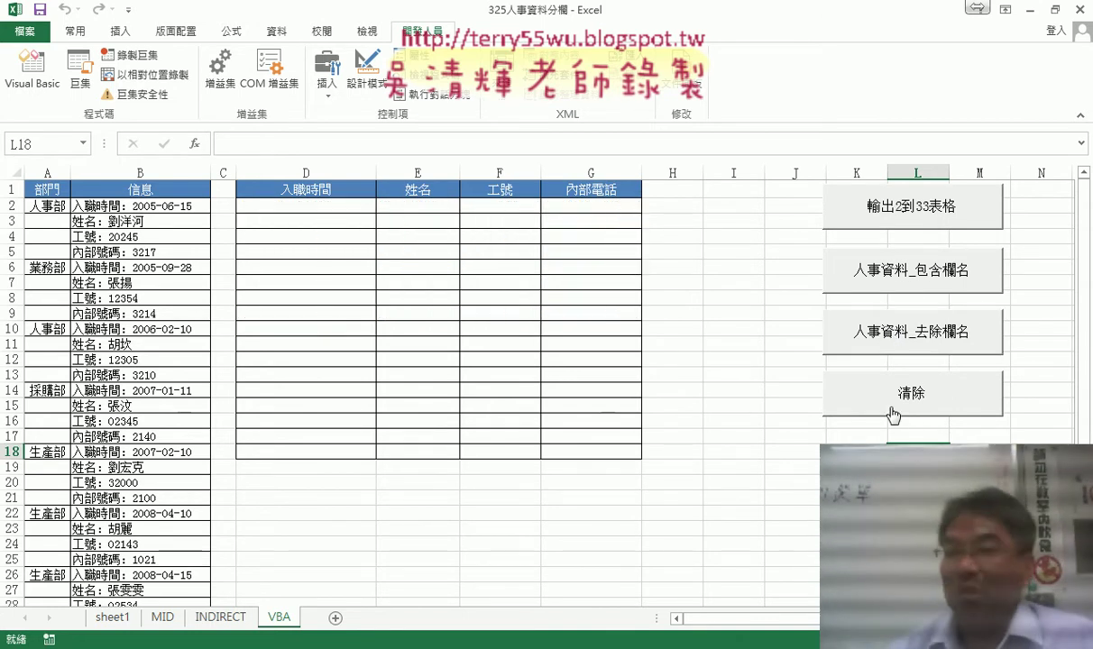
left_click(240, 616)
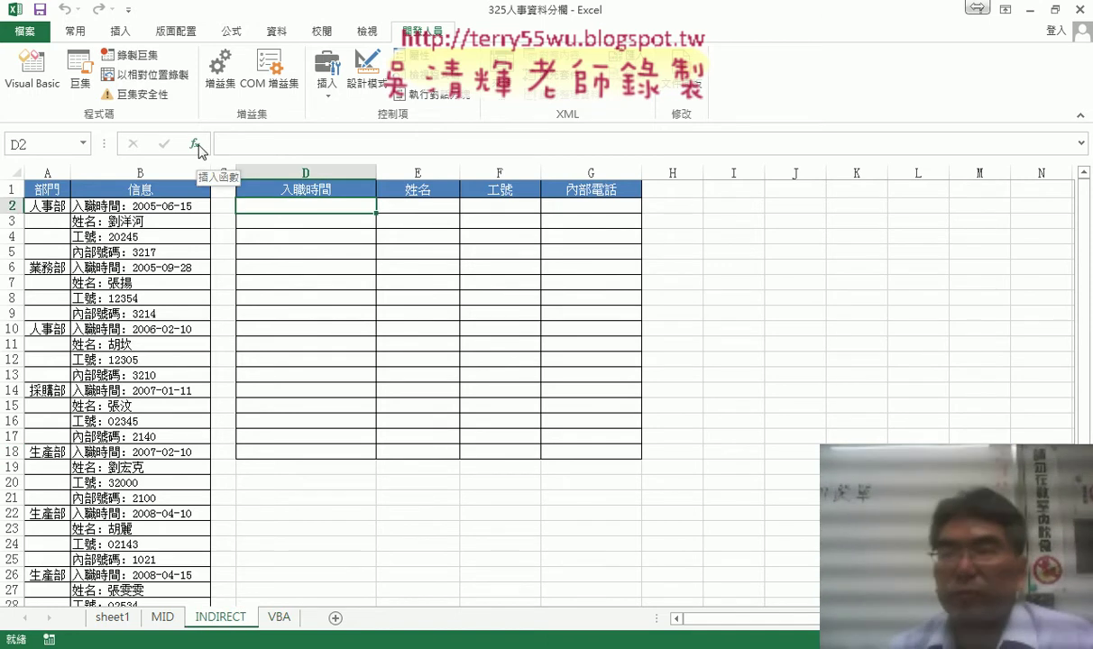
Enter =INDIRECT("B2") in D2 from the 檢視與參照 category, showing 入職時間：2005-06-15.
left_click(194, 144)
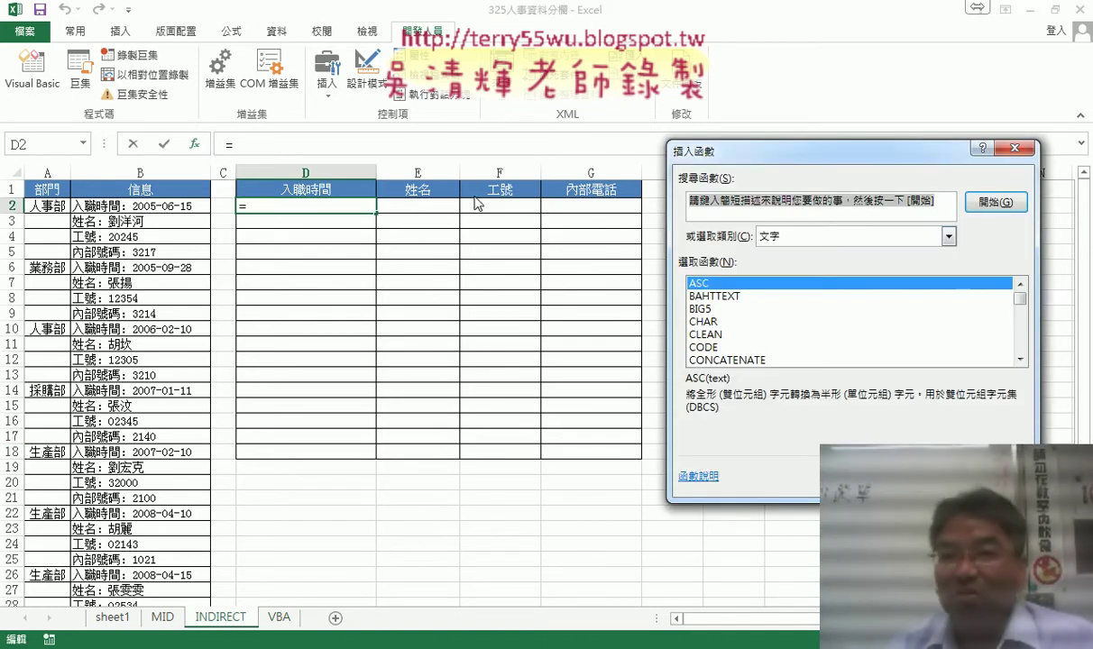
left_click(827, 237)
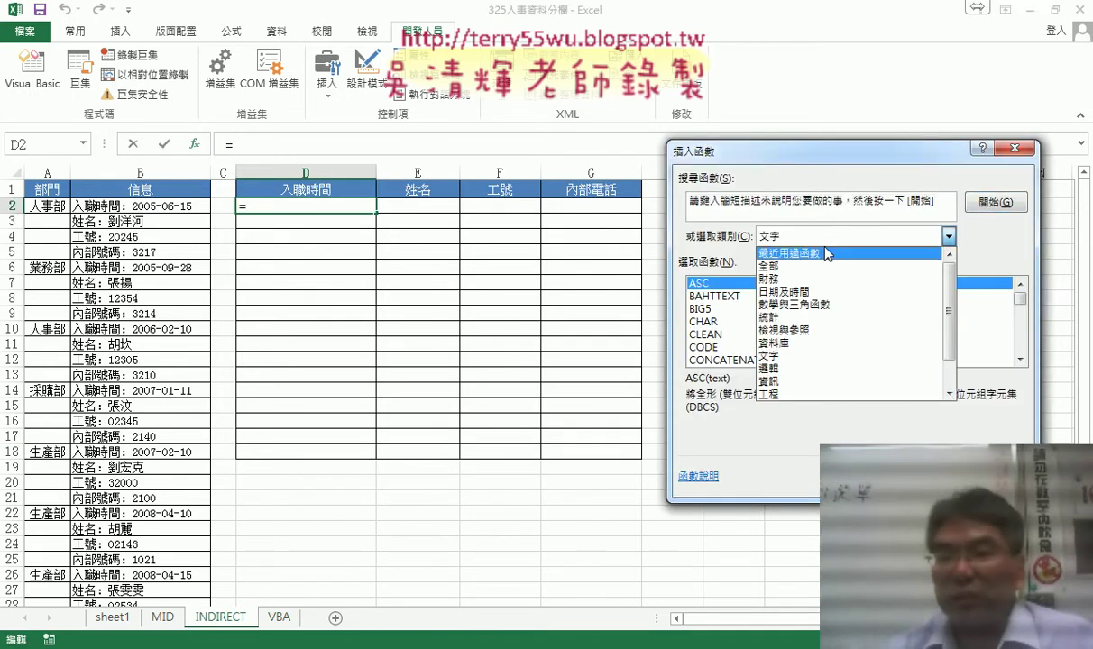
left_click(822, 330)
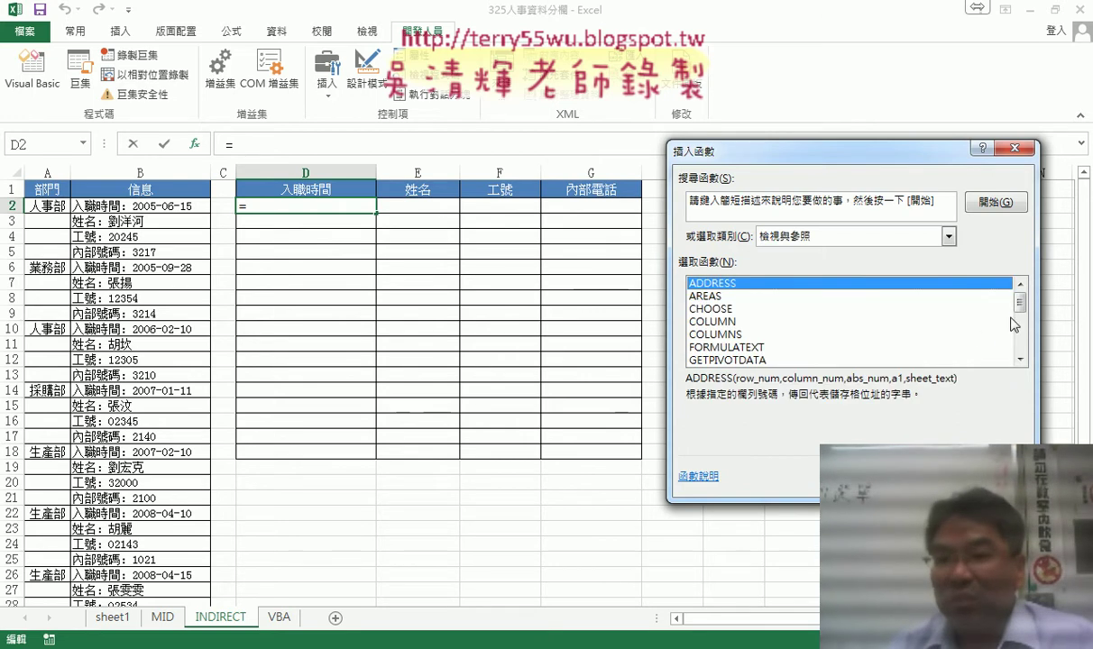
left_click_drag(1019, 303, 1019, 322)
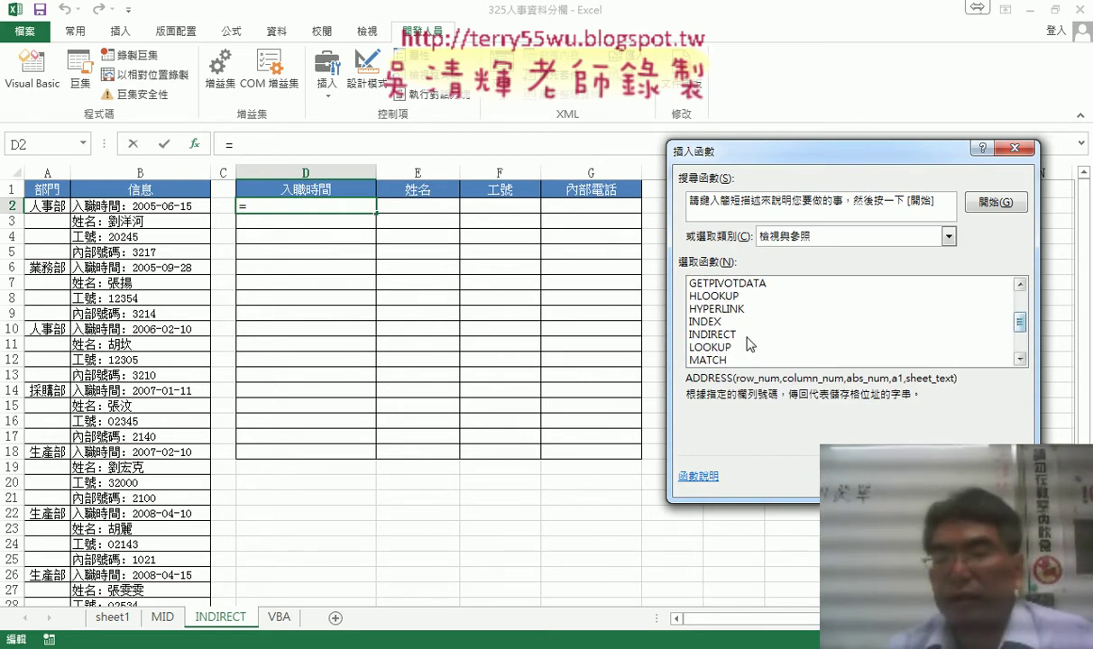
double_click(708, 334)
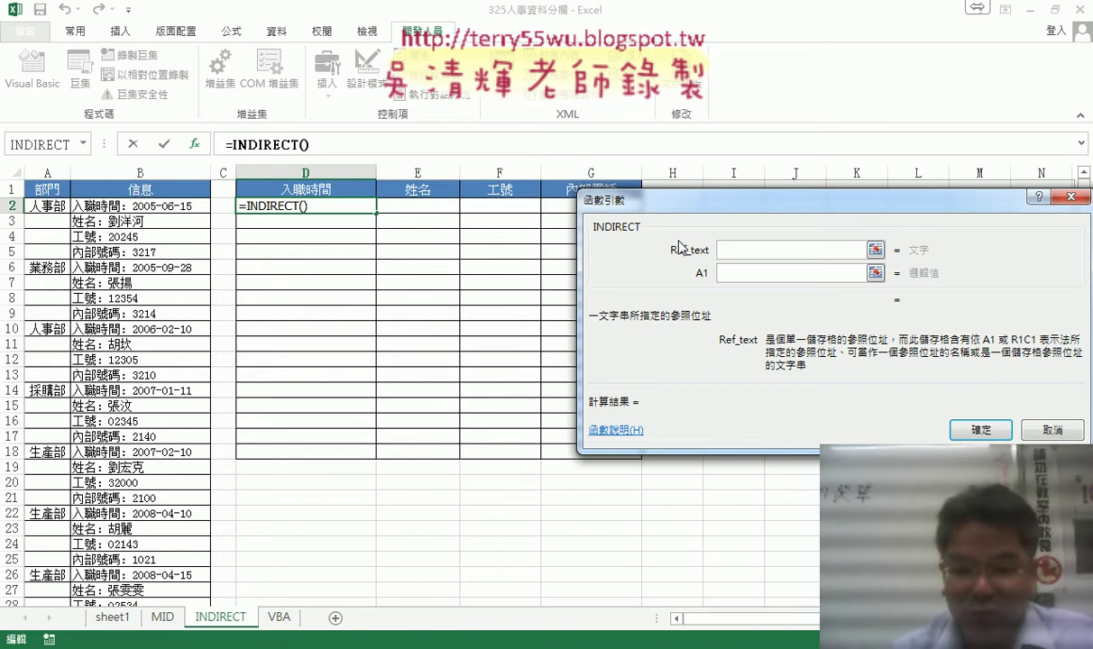
type("\"")
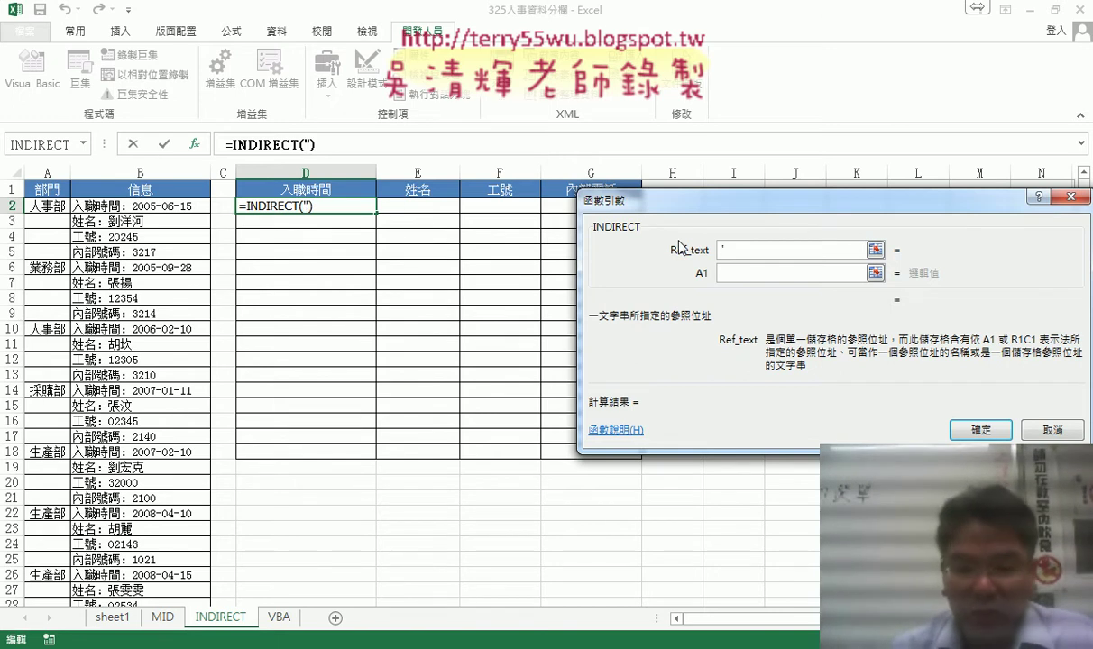
type("B2")
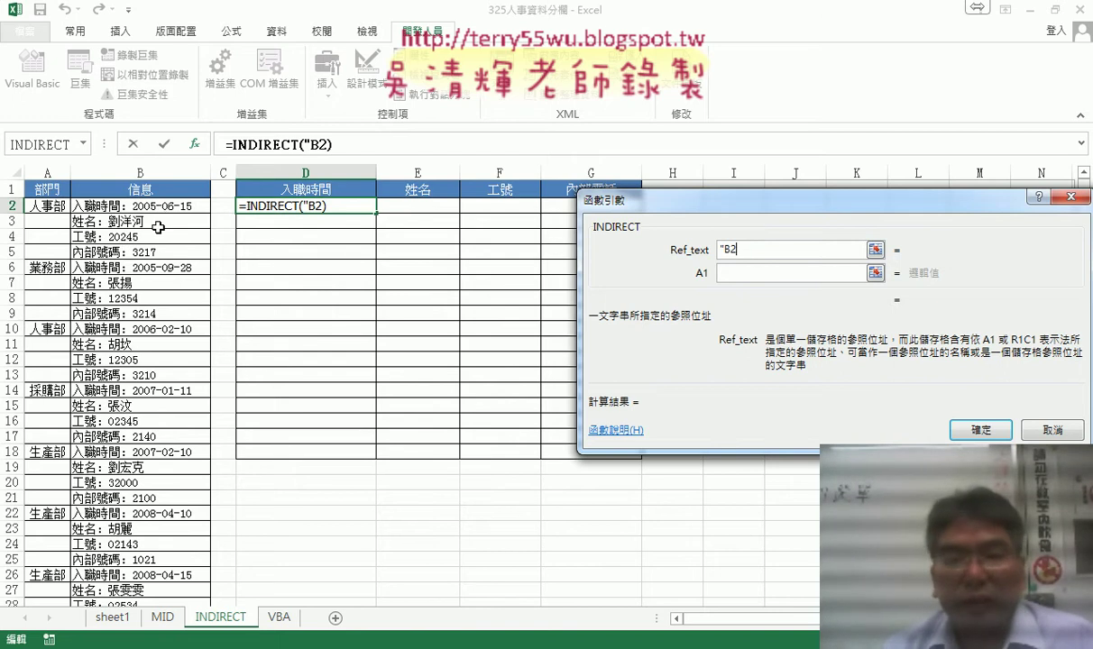
type("\"")
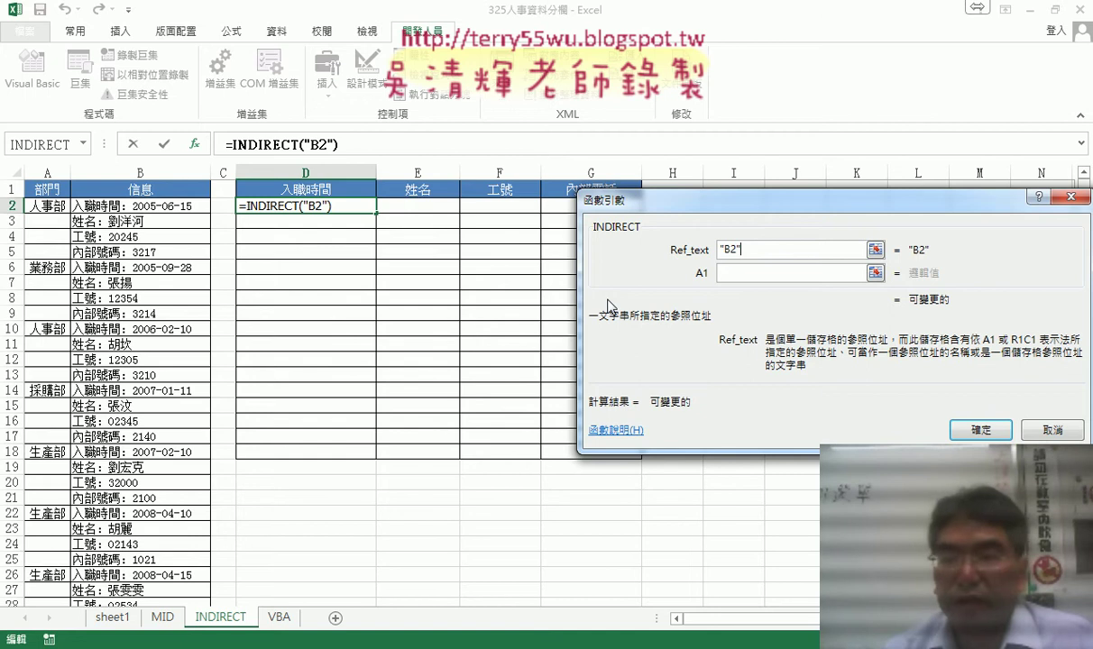
left_click(981, 430)
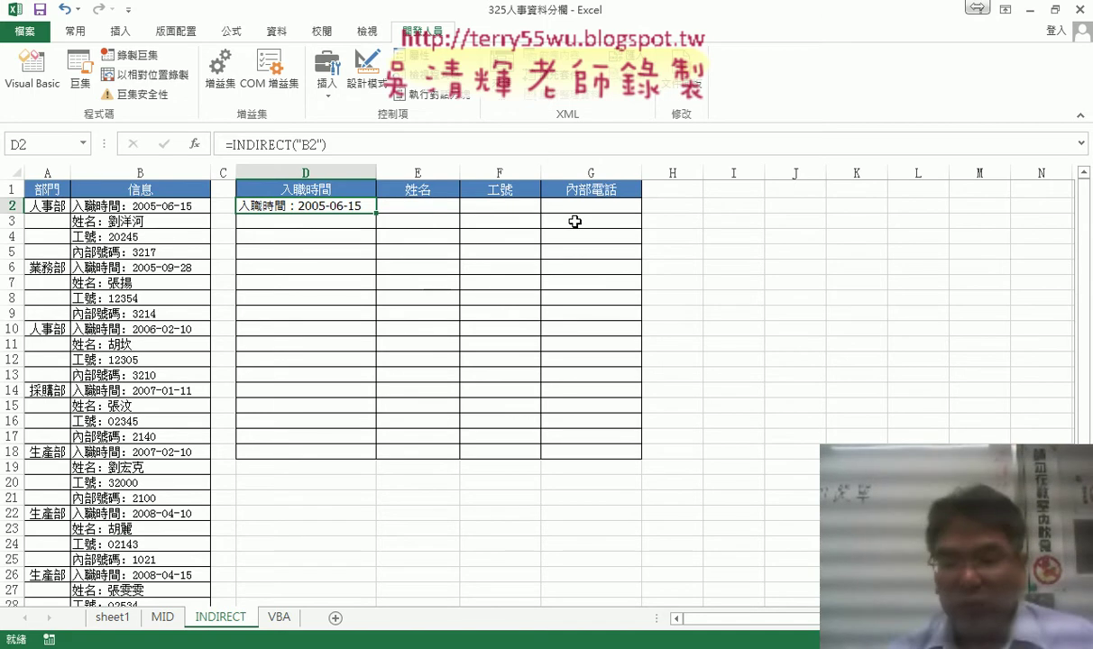
Replace D2 with =COLUMN()-2 and fill it right to G2, giving 2, 3, 4, 5.
key("Delete")
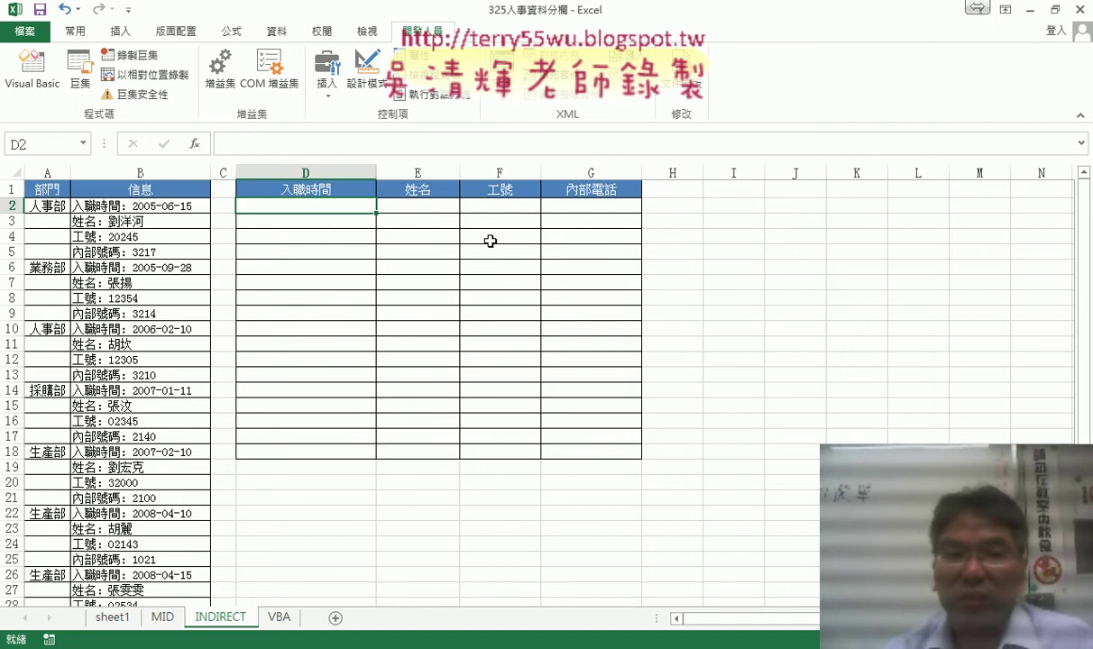
left_click(194, 144)
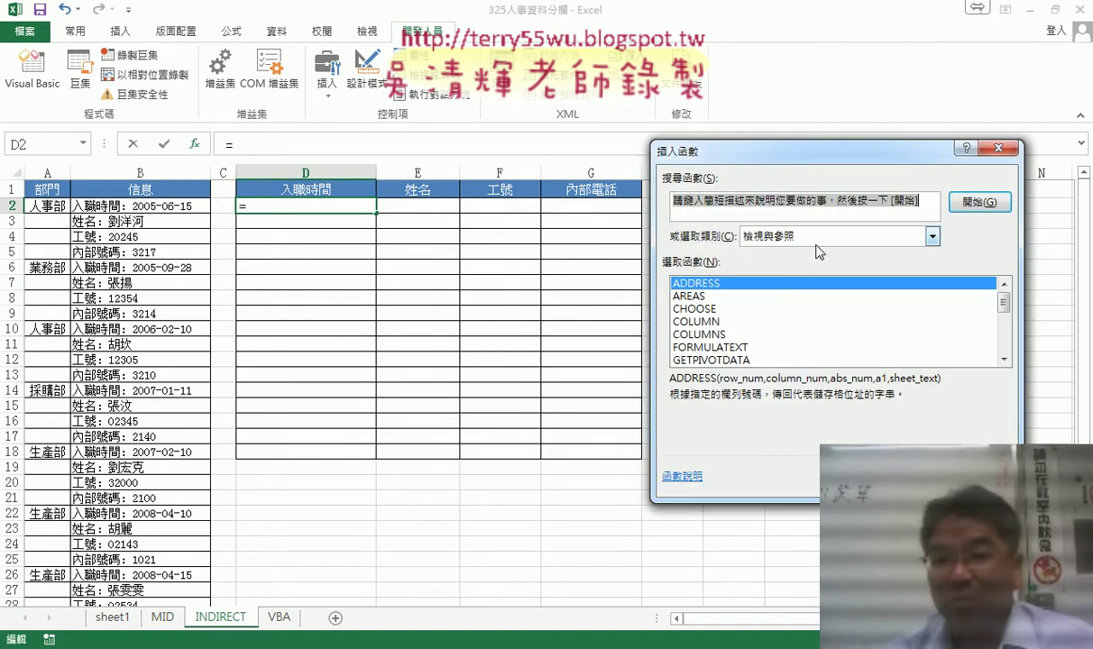
double_click(696, 321)
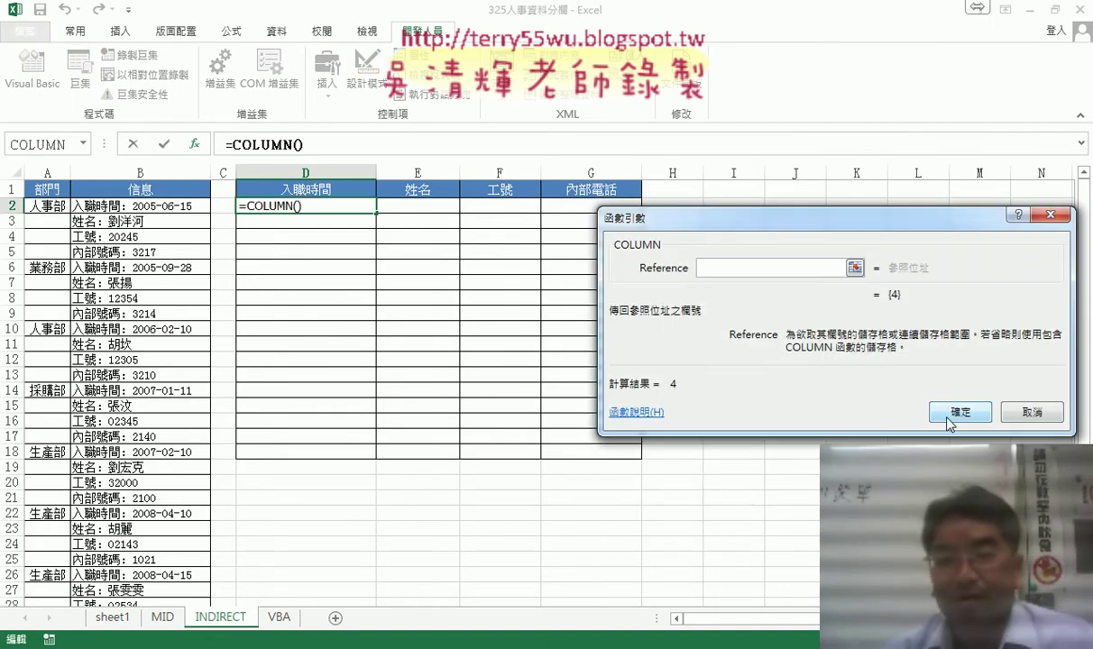
left_click(948, 424)
left_click(355, 147)
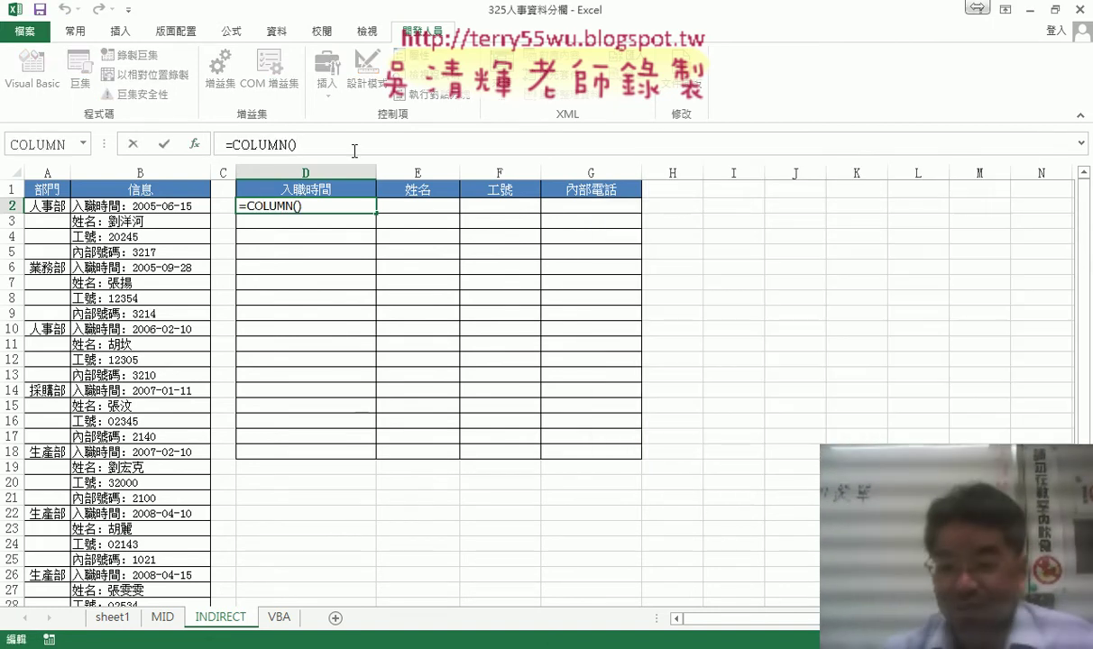
type("-2")
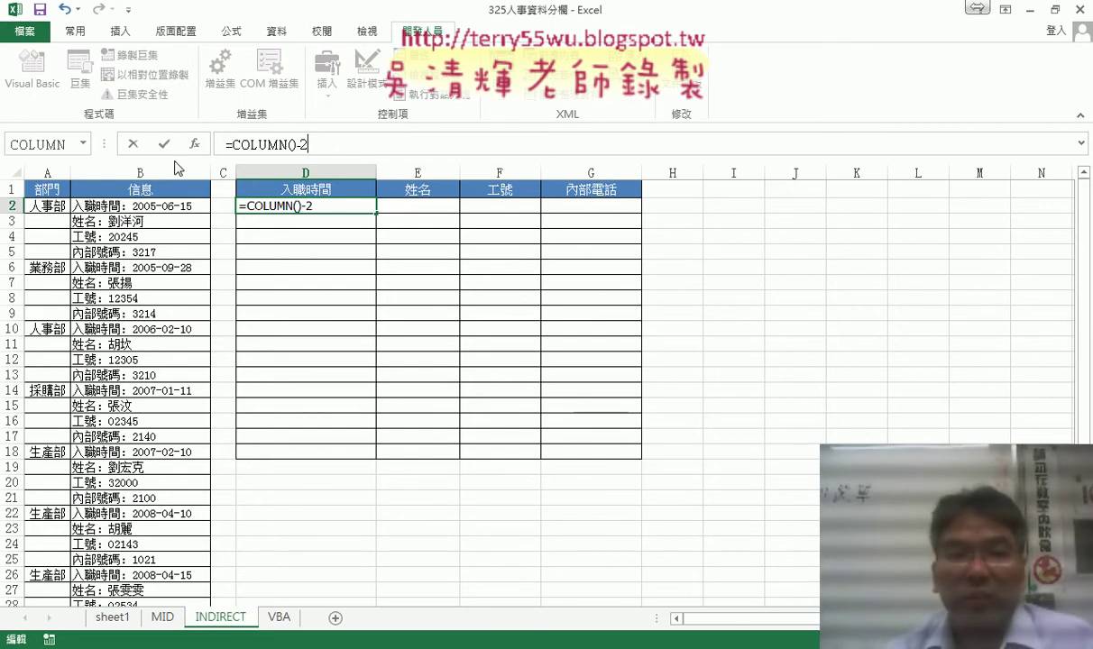
left_click(163, 144)
left_click_drag(376, 213, 642, 213)
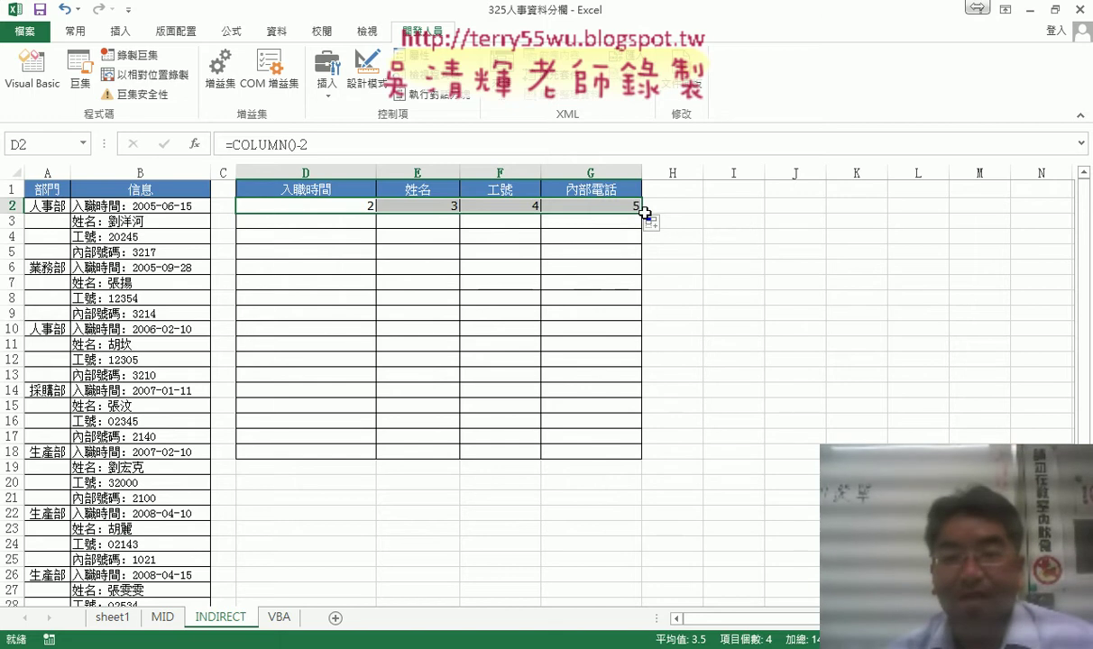
left_click(332, 200)
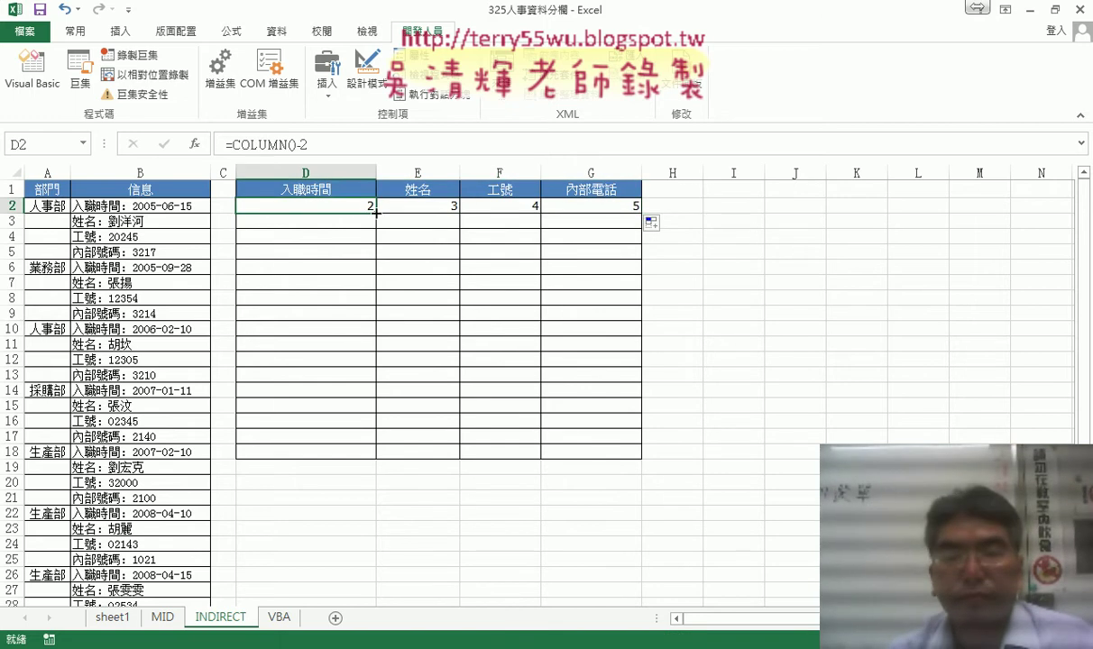
Fill the row-2 formulas down to row 7, then rewrite D2 as =COLUMN()-2+(ROW()-2)*4.
mouse_move(376, 213)
left_mouse_down()
mouse_move(641, 212)
mouse_move(641, 298)
left_mouse_up()
left_click(315, 144)
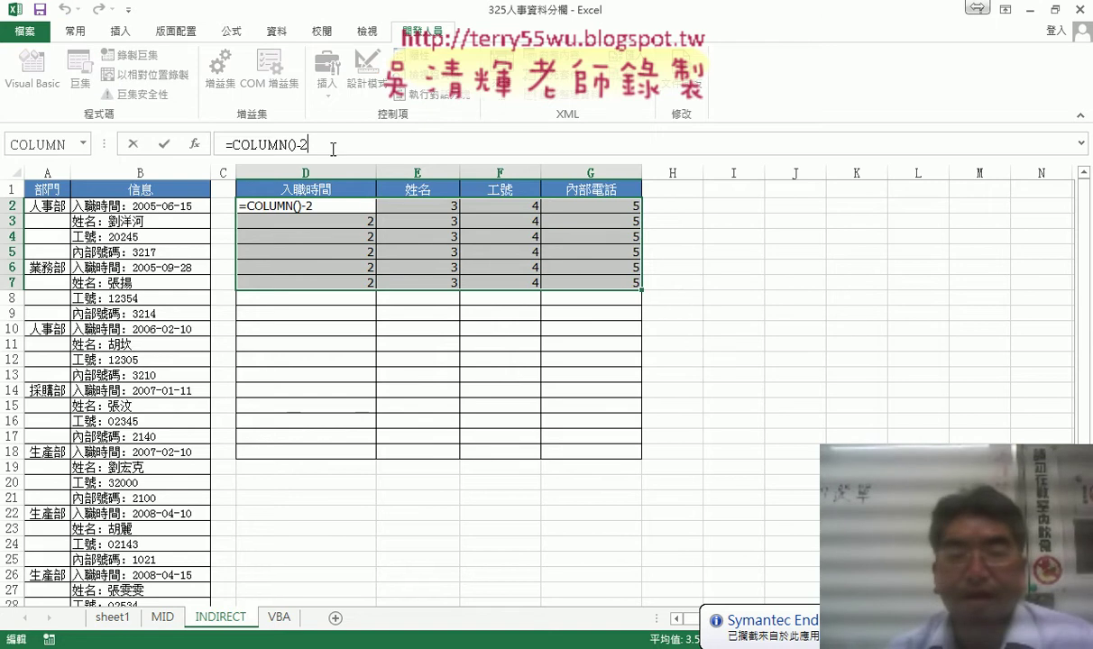
type("+")
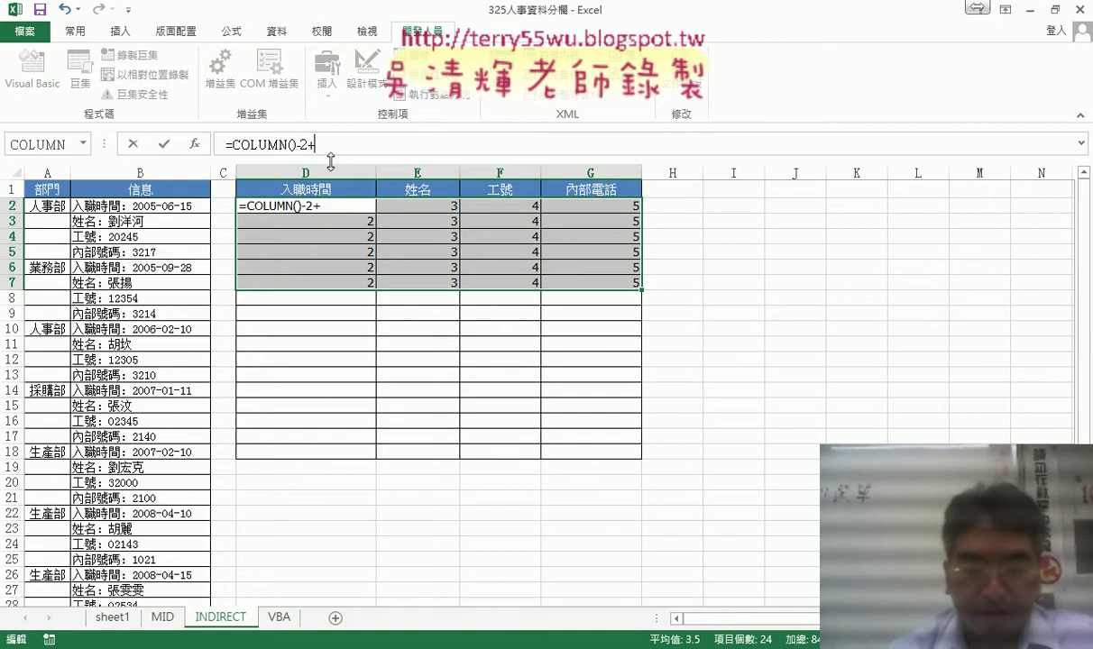
type("row(")
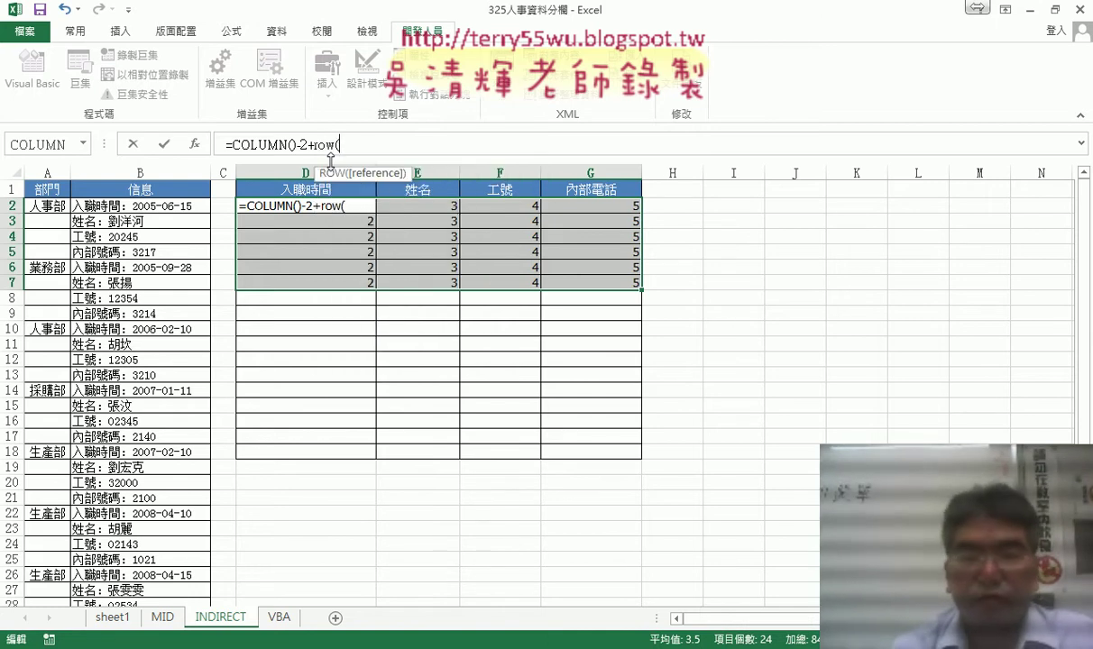
type(")-2")
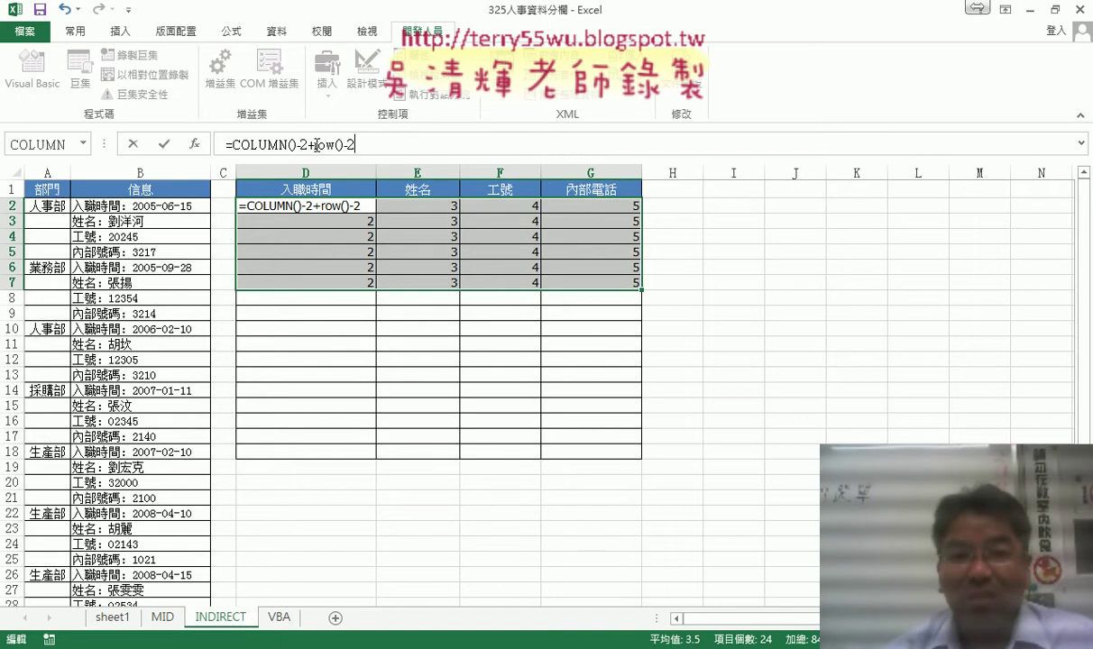
left_click(314, 144)
type("(")
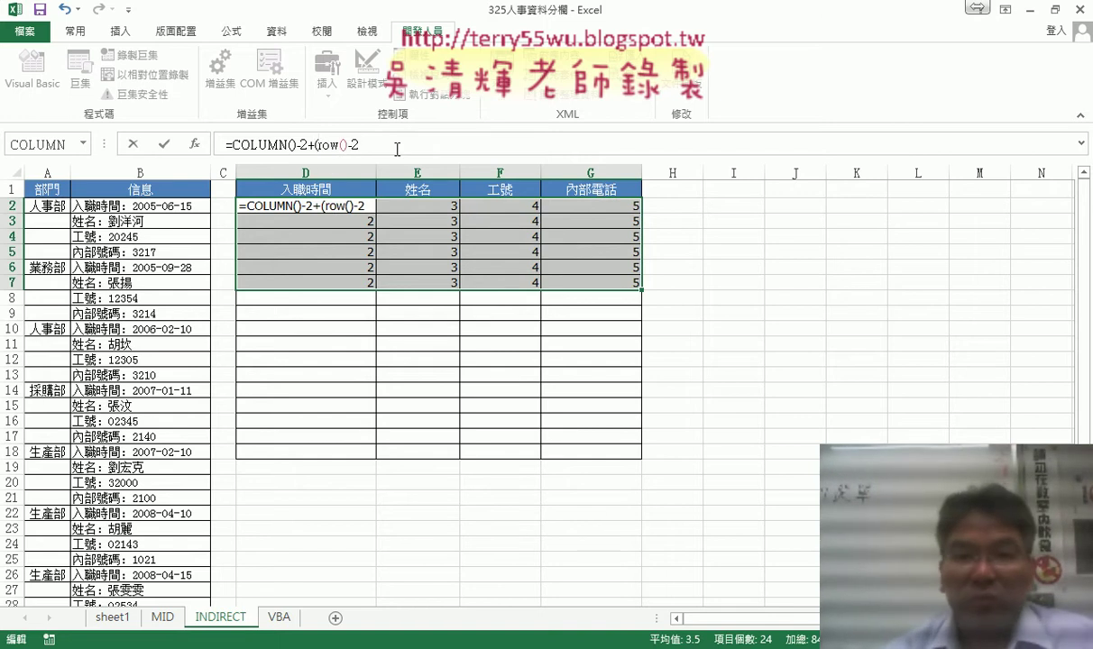
left_click(401, 143)
type(")*")
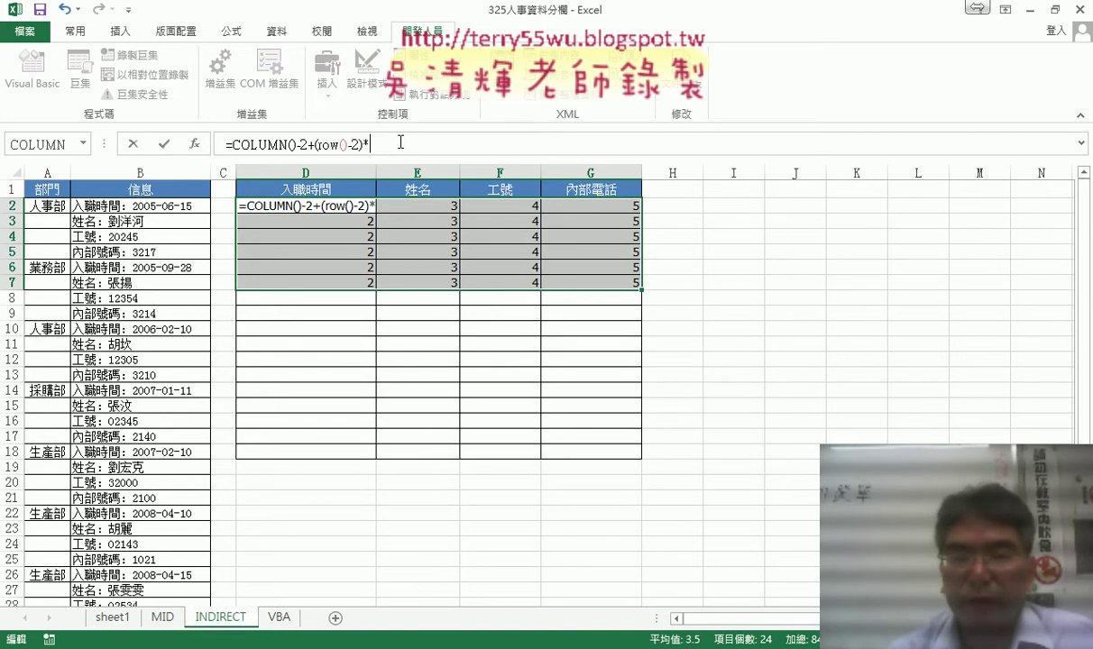
type("4")
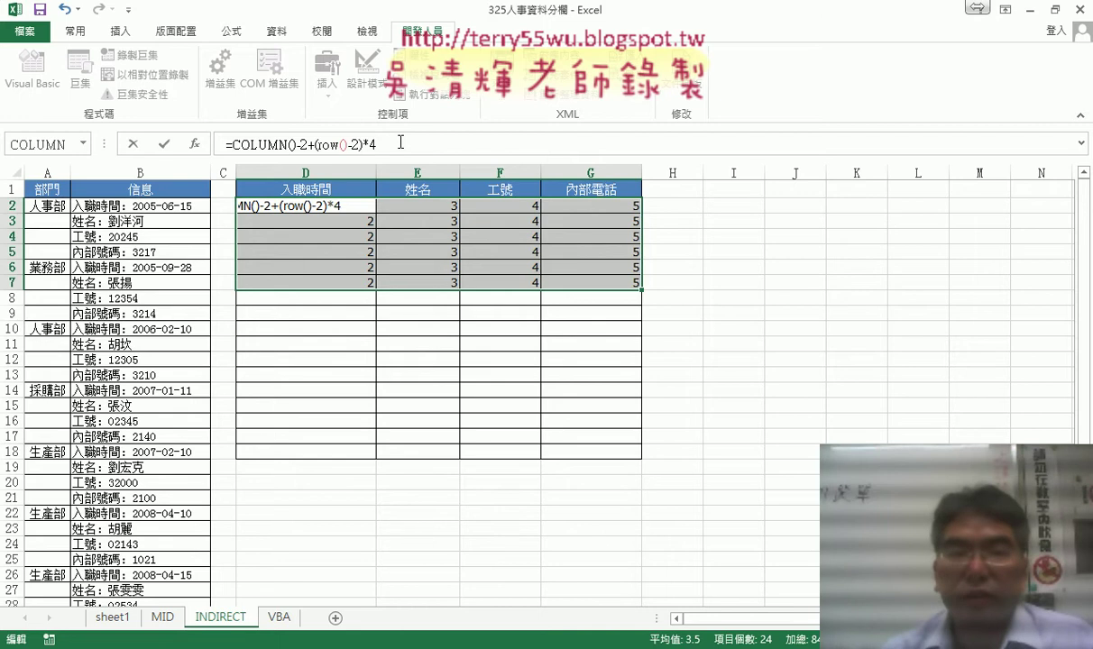
key("Return")
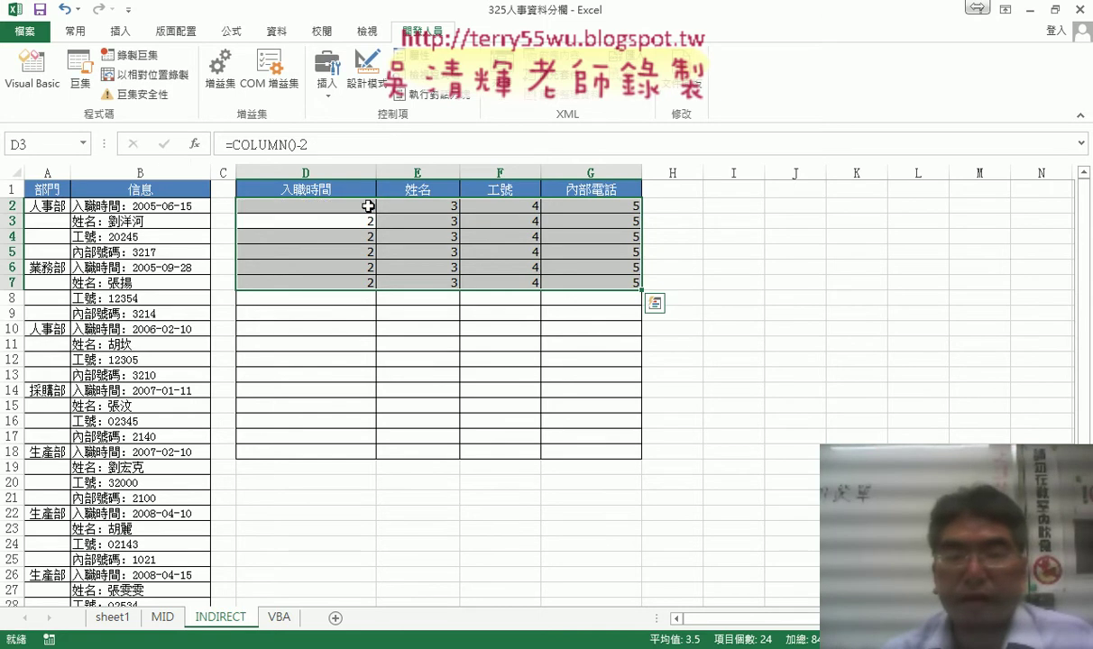
Fill D2:G2's ROW-based formula down through row 9, numbering cells 2 to 33.
mouse_move(368, 207)
left_mouse_down()
mouse_move(606, 206)
mouse_move(644, 305)
left_mouse_up()
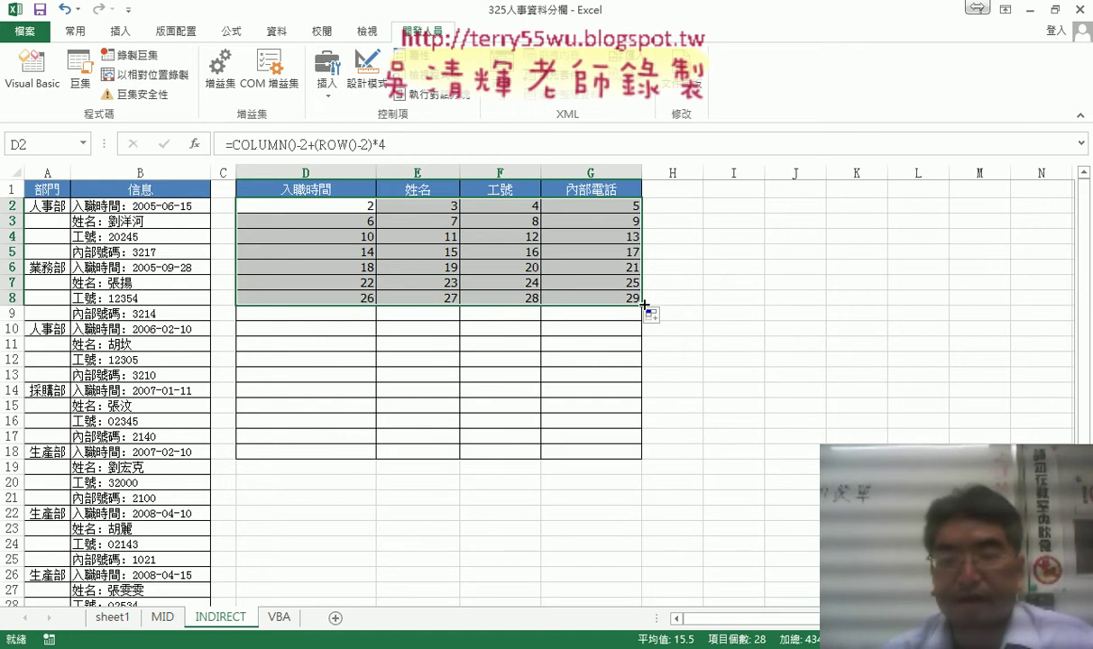
left_click_drag(644, 306, 646, 322)
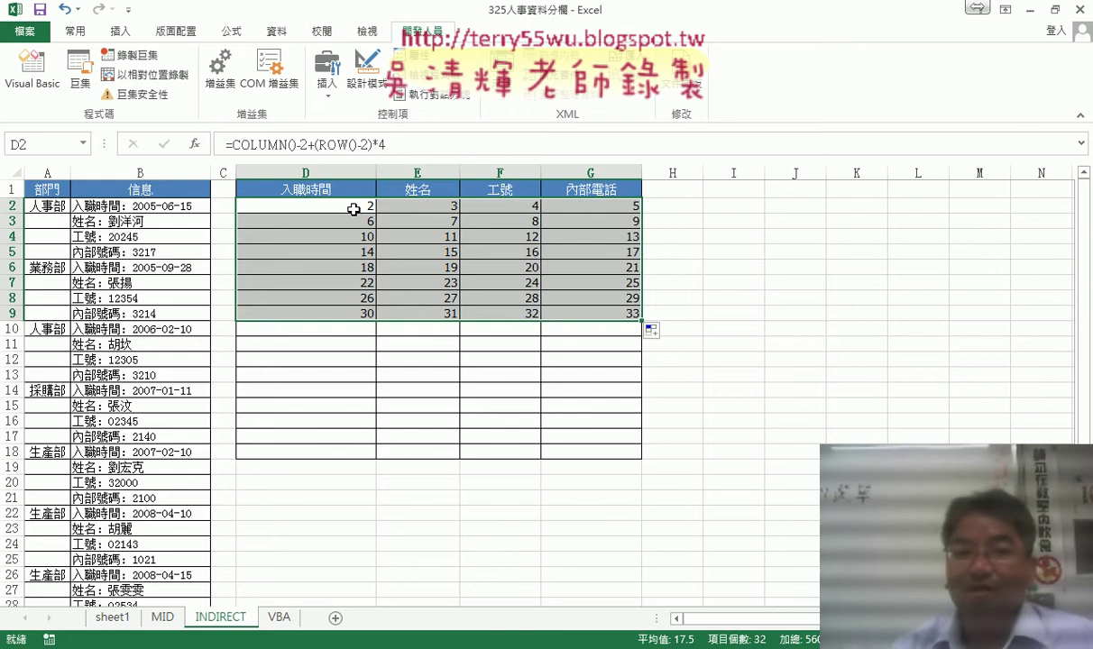
left_click(346, 209)
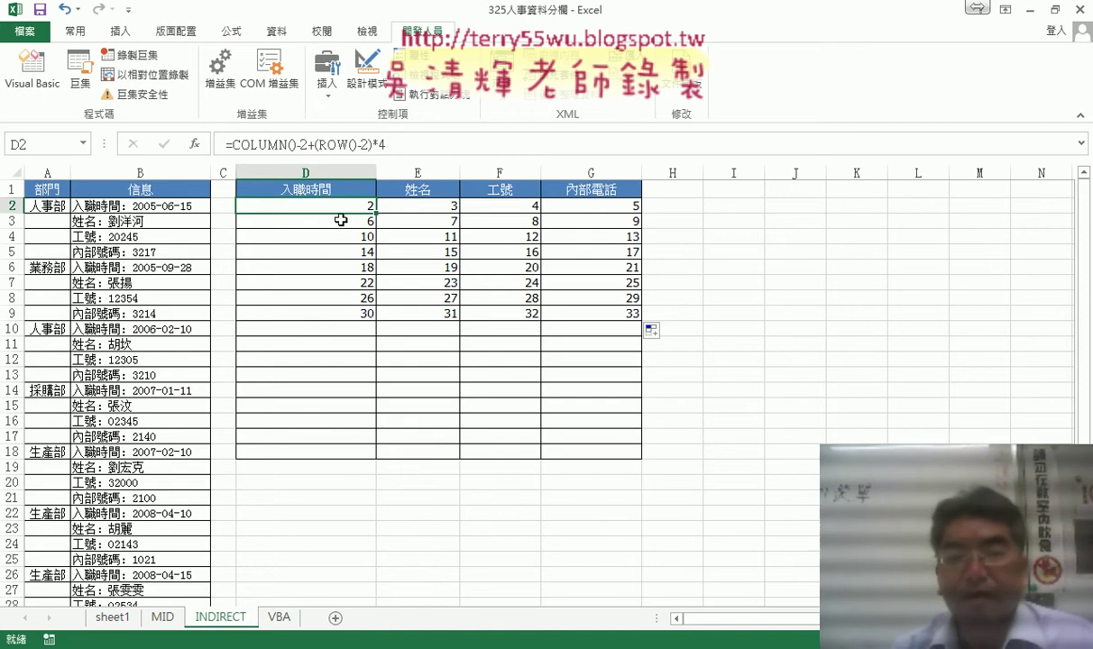
left_click(240, 137)
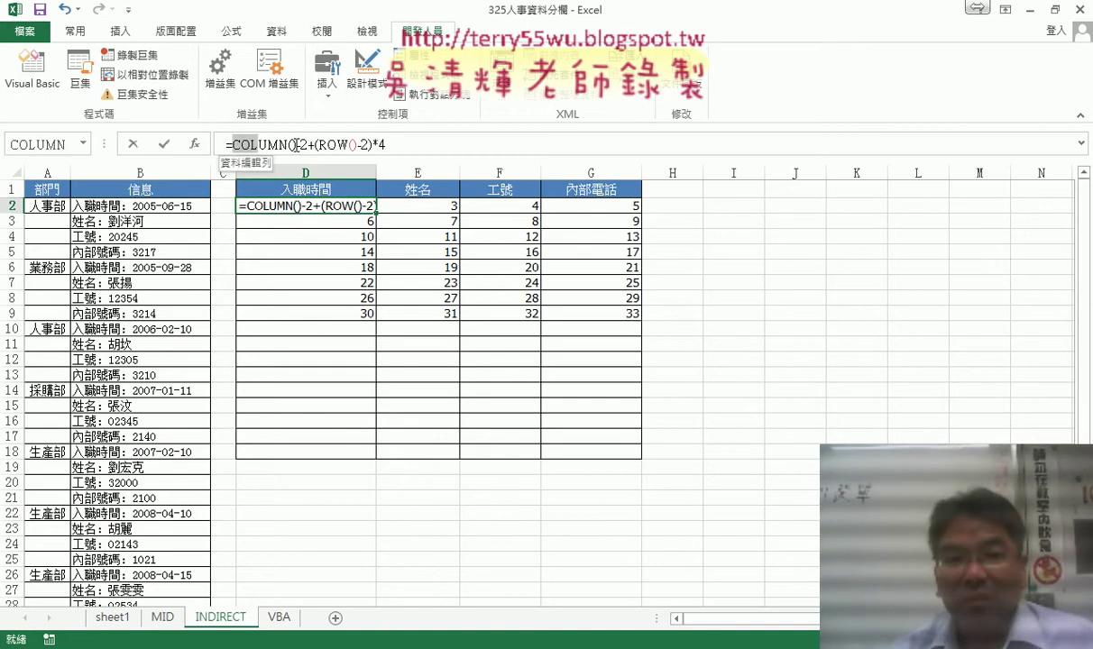
Cut D2's index formula and insert an INDIRECT function in its place.
left_click_drag(225, 140, 386, 140)
right_click(352, 149)
left_click(380, 155)
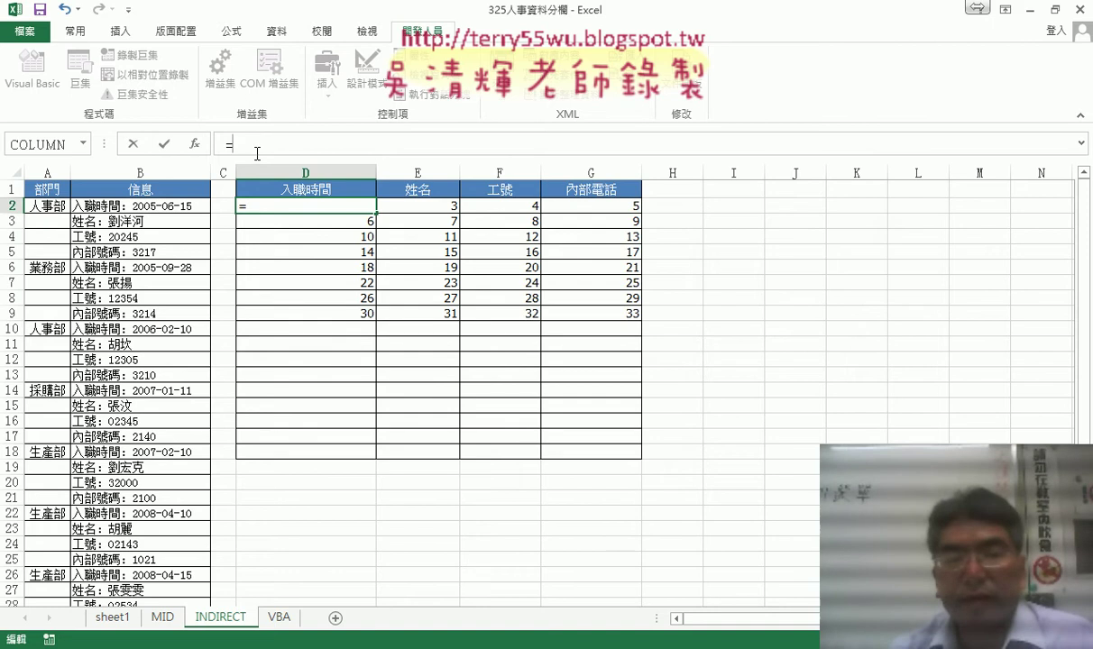
left_click(195, 145)
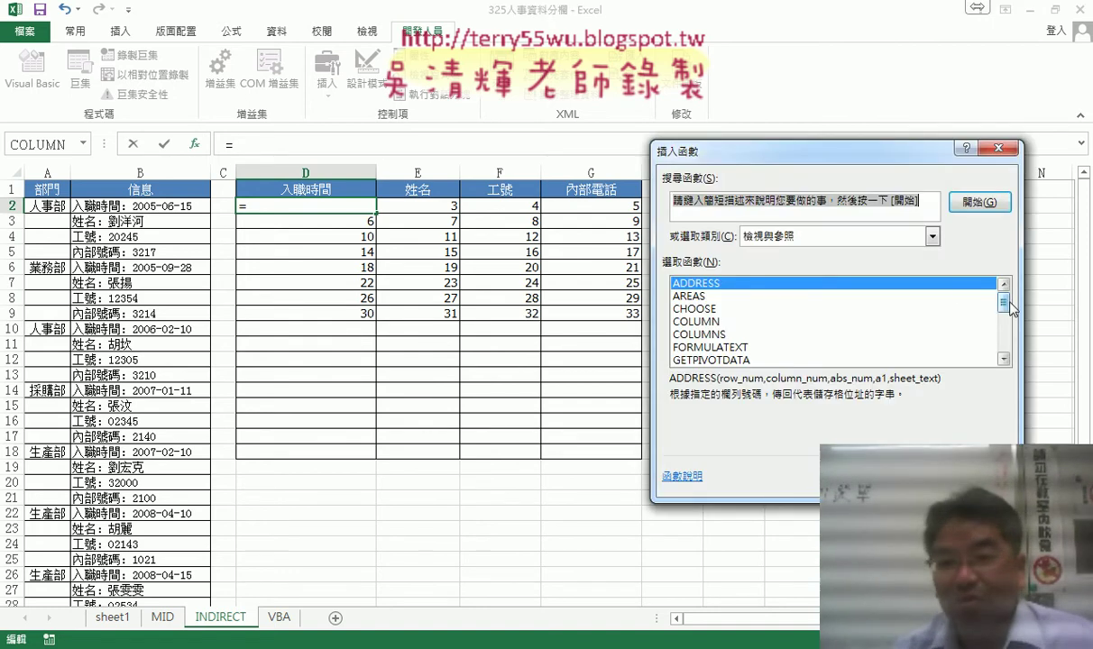
left_click_drag(1011, 308, 1011, 323)
left_click(713, 348)
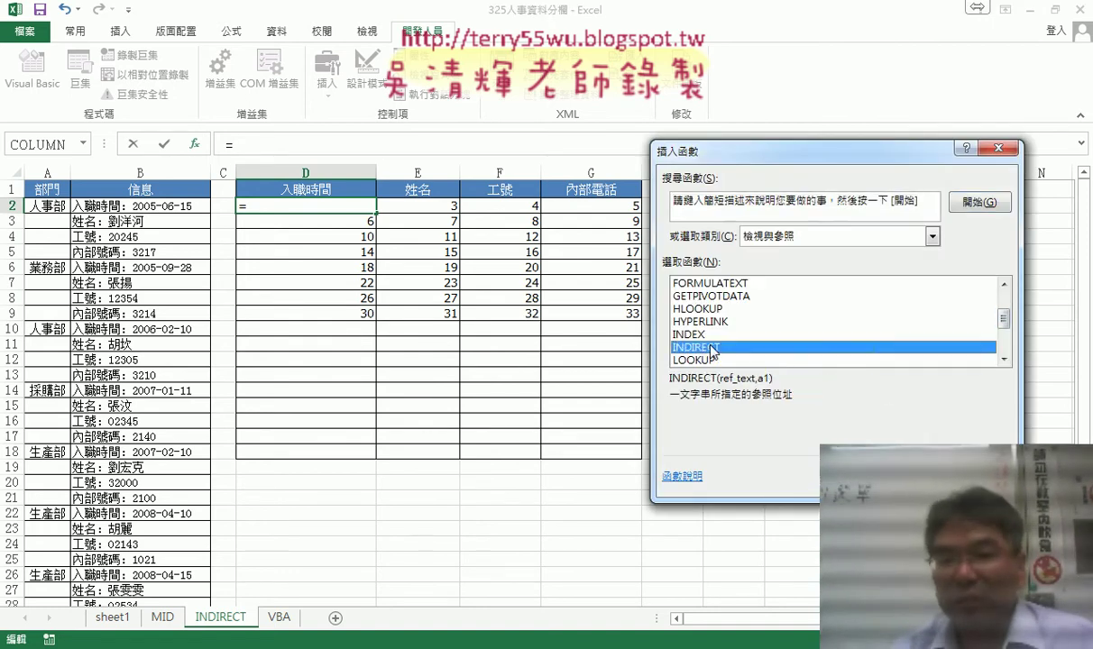
double_click(713, 348)
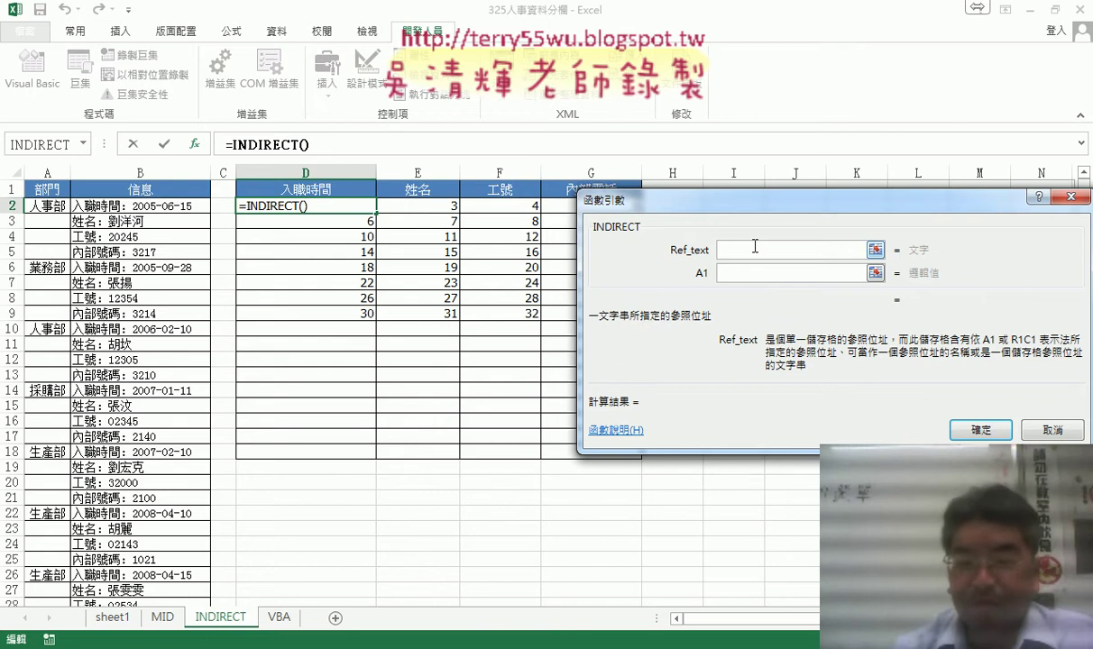
Enter "B"&COLUMN()-2+(ROW()-2)*4 as INDIRECT's Ref_text, highlighting the row-number part and the &.
type("\"B")
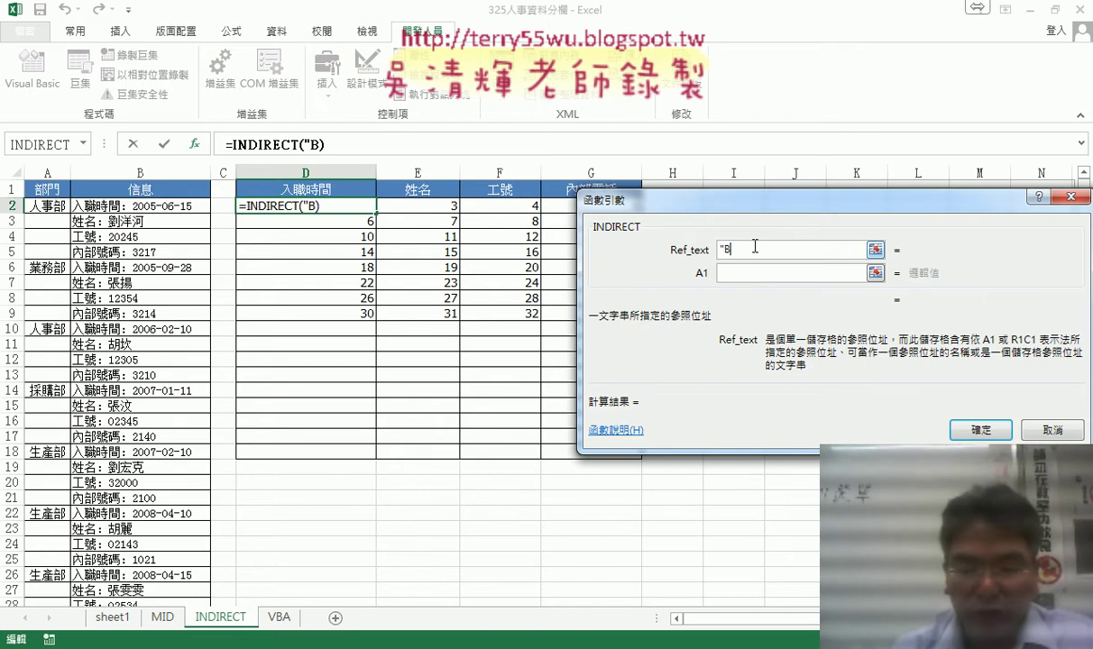
type("\"&")
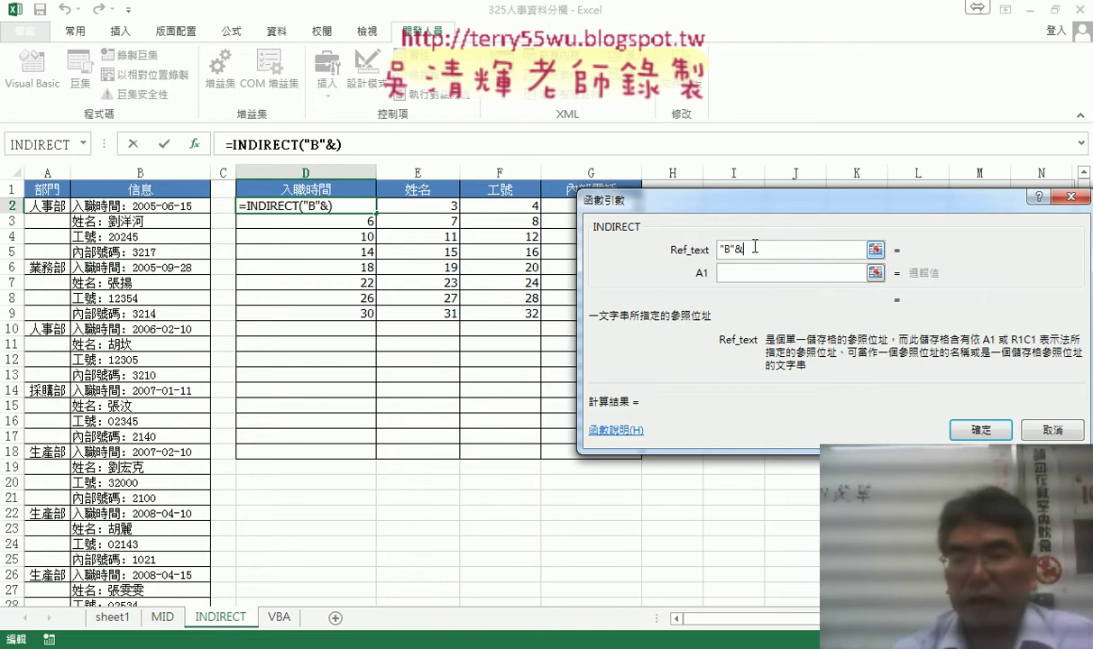
type("COLUMN()-2+(ROW()-2)*4")
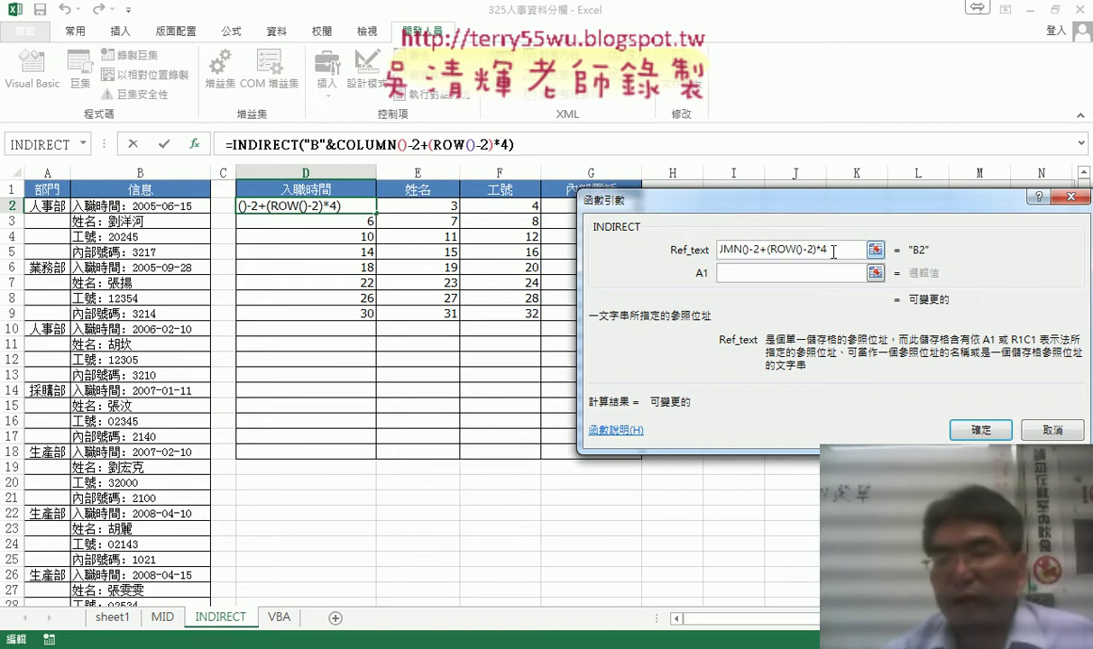
left_click_drag(834, 252, 766, 245)
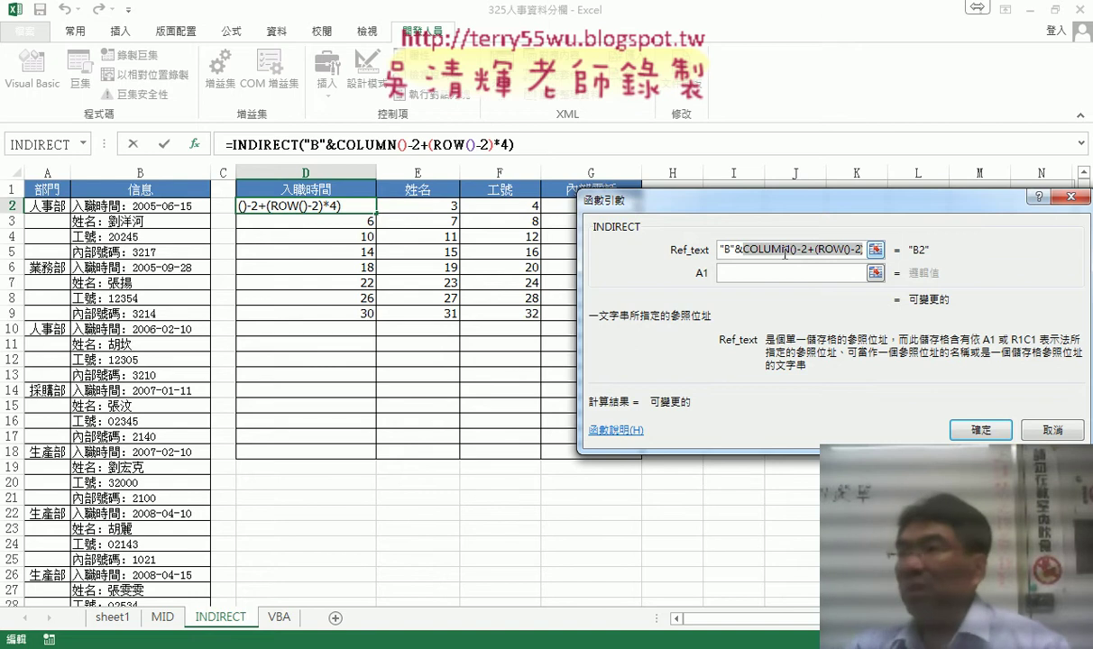
double_click(739, 251)
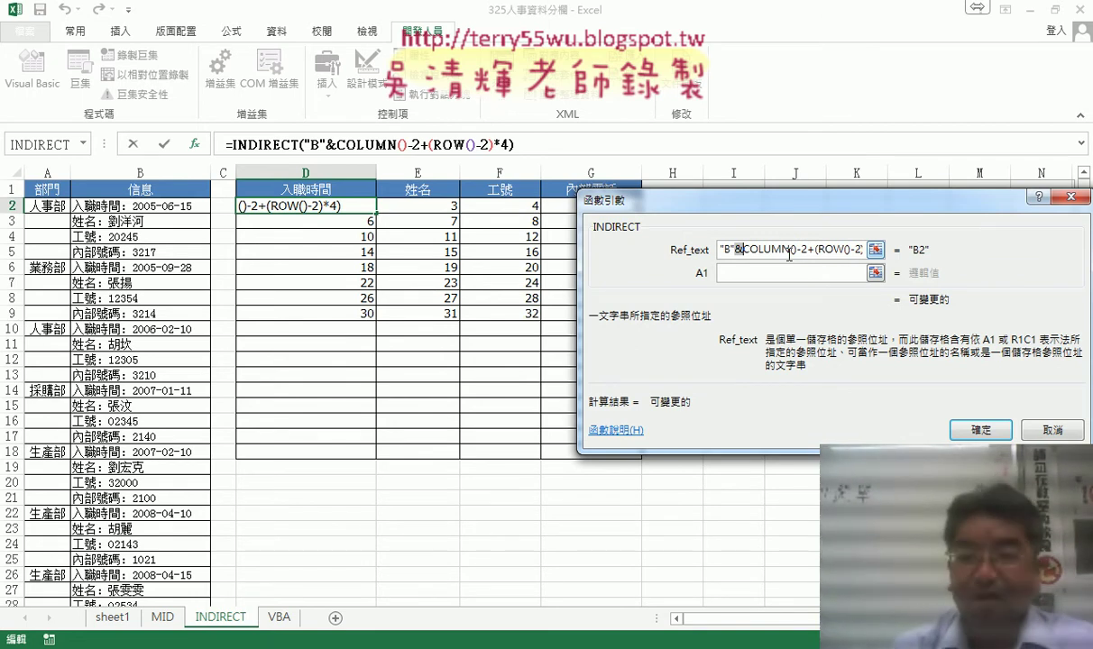
Annotate that "B"&2 yields "B2", clear the pen marks, and confirm D2's INDIRECT formula.
left_click_drag(704, 131, 725, 162)
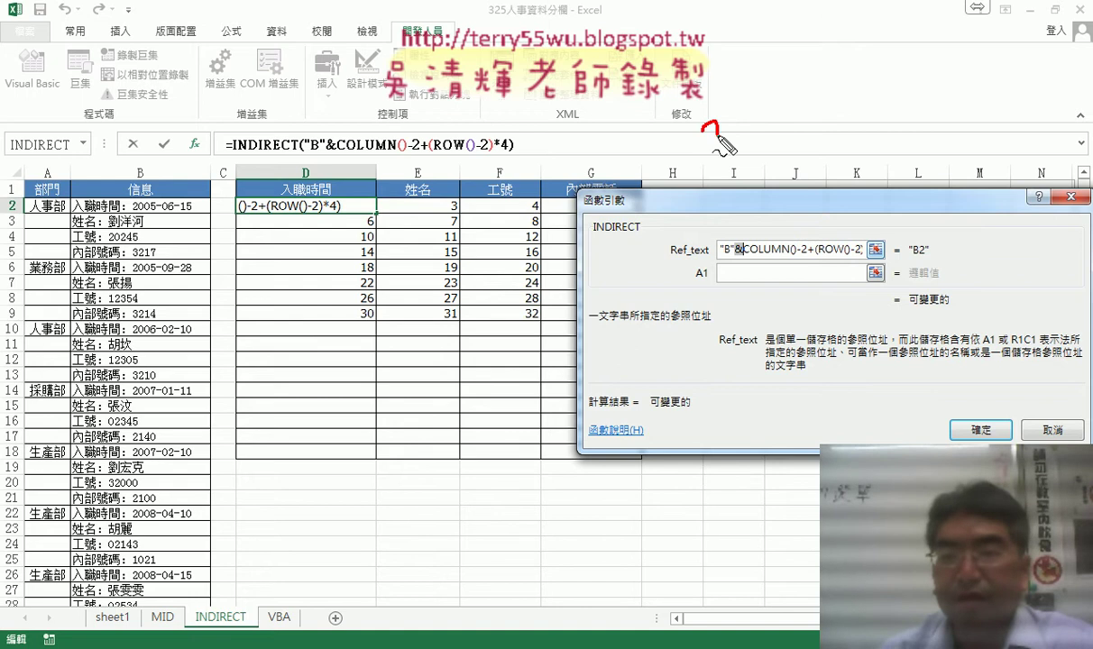
left_click_drag(733, 259, 746, 258)
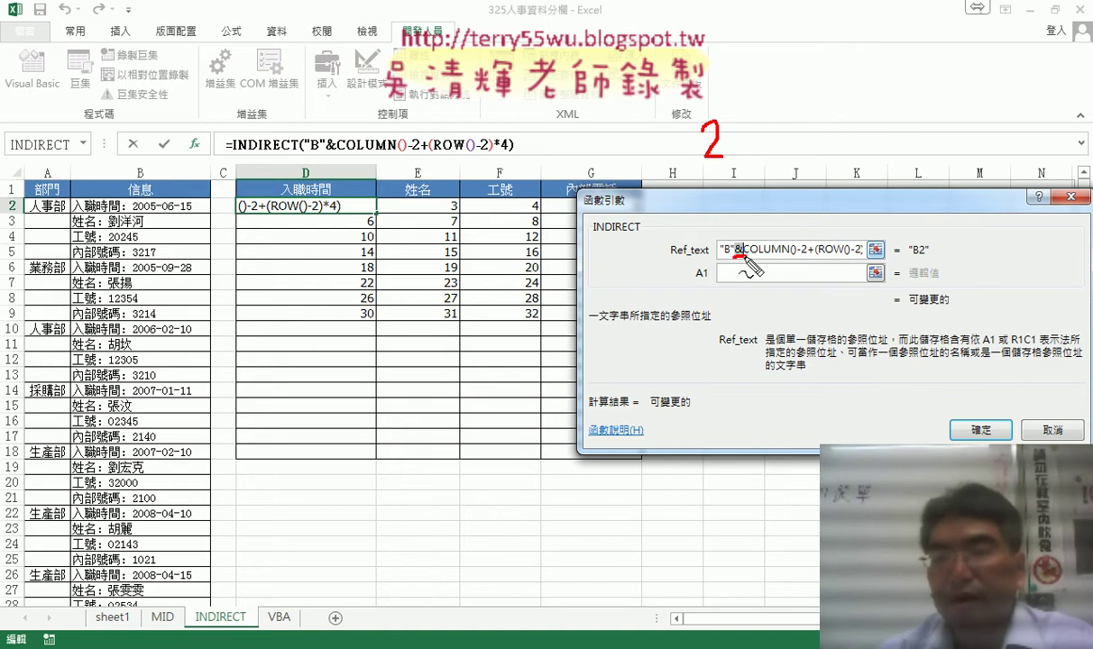
mouse_move(730, 141)
left_mouse_down()
mouse_move(793, 123)
mouse_move(840, 146)
left_mouse_up()
left_click_drag(843, 102, 851, 115)
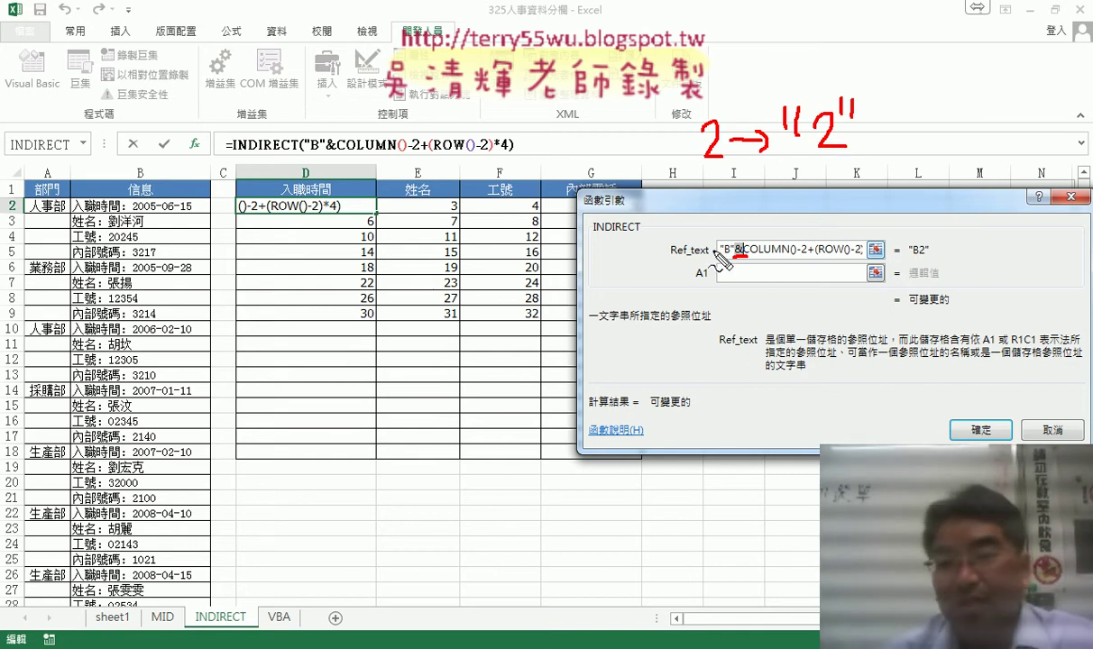
left_click_drag(721, 261, 735, 258)
left_click_drag(735, 180, 754, 221)
mouse_move(794, 200)
left_mouse_down()
mouse_move(816, 200)
mouse_move(822, 221)
left_mouse_up()
left_click_drag(824, 180, 826, 200)
left_click_drag(840, 179, 842, 202)
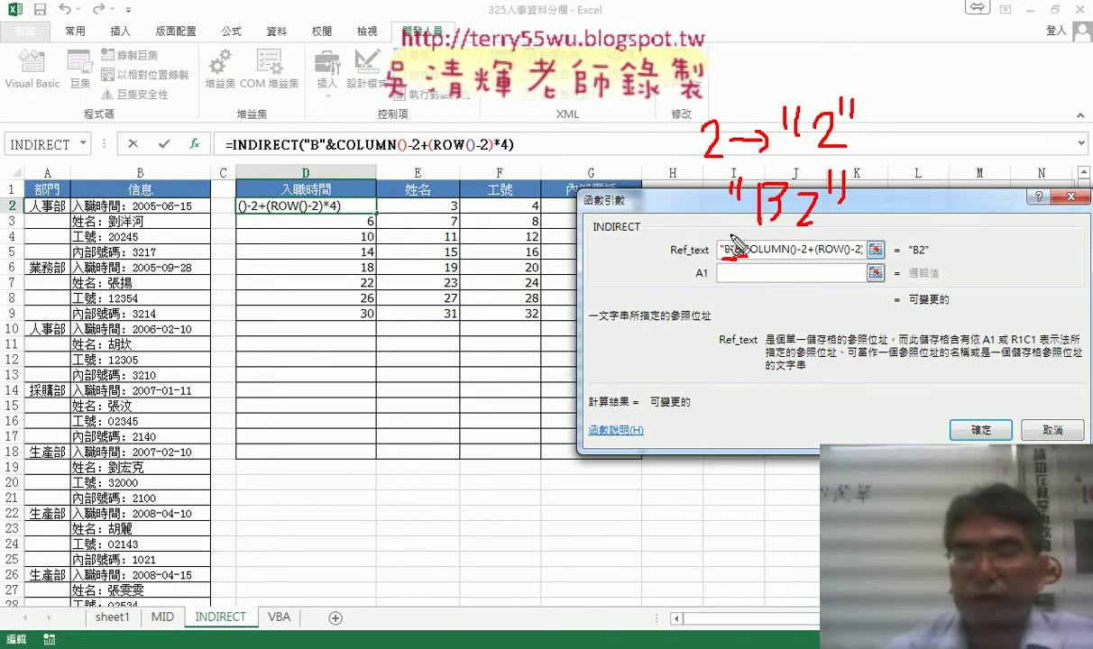
key("Escape")
left_click(979, 430)
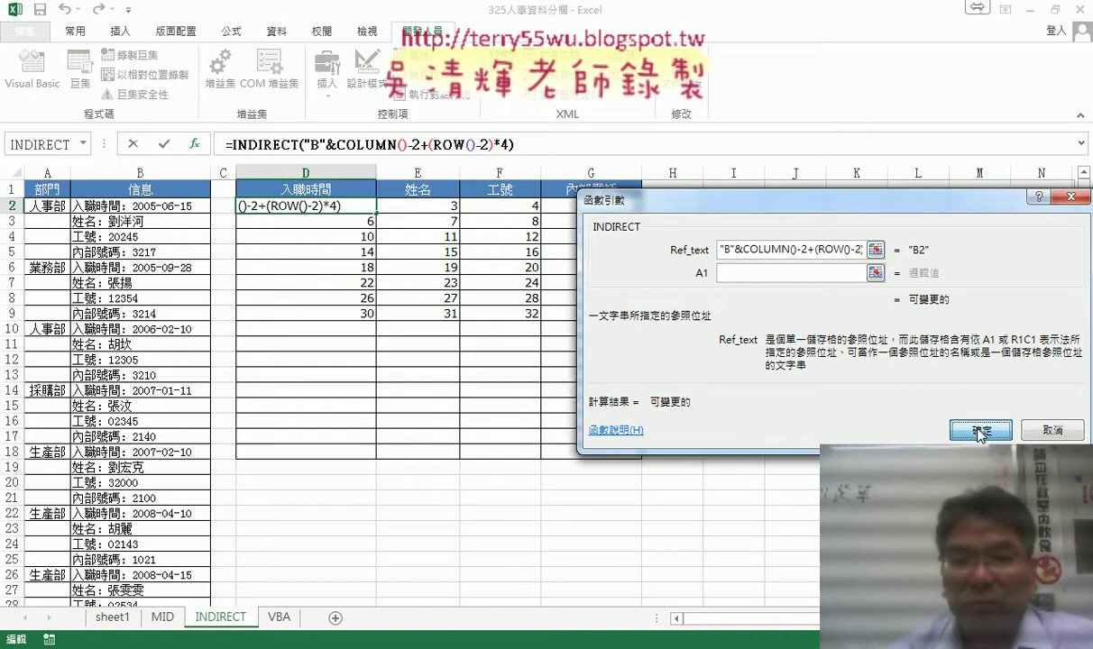
Fill D2's INDIRECT formula across D2:G9, then select D2's formula text.
mouse_move(376, 213)
left_mouse_down()
mouse_move(640, 215)
mouse_move(642, 322)
left_mouse_up()
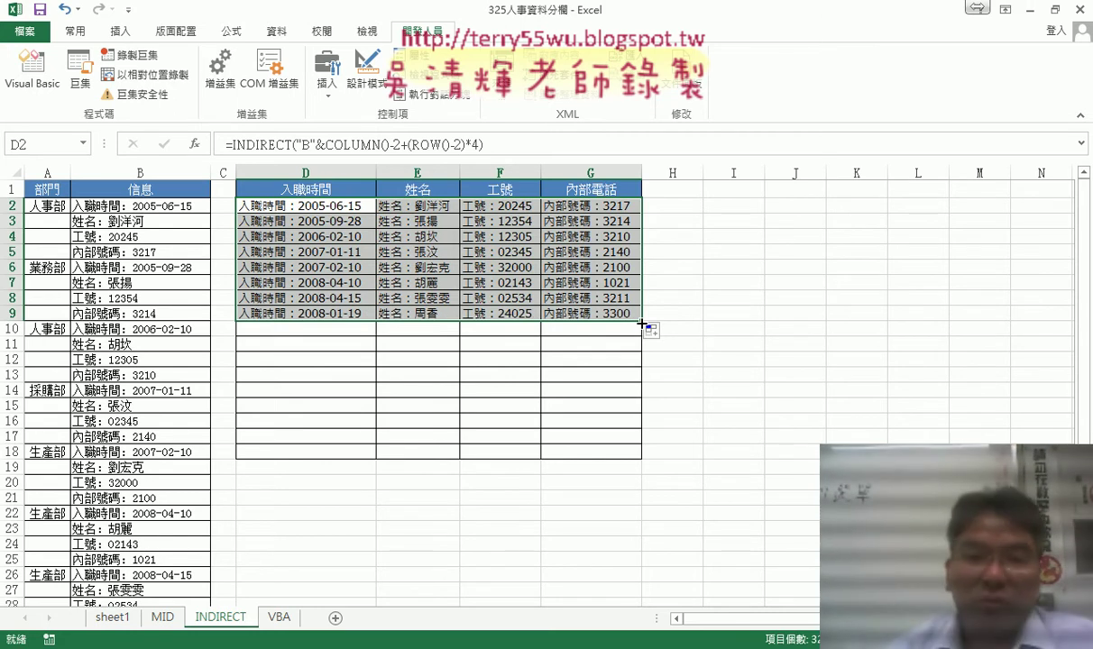
left_click(343, 210)
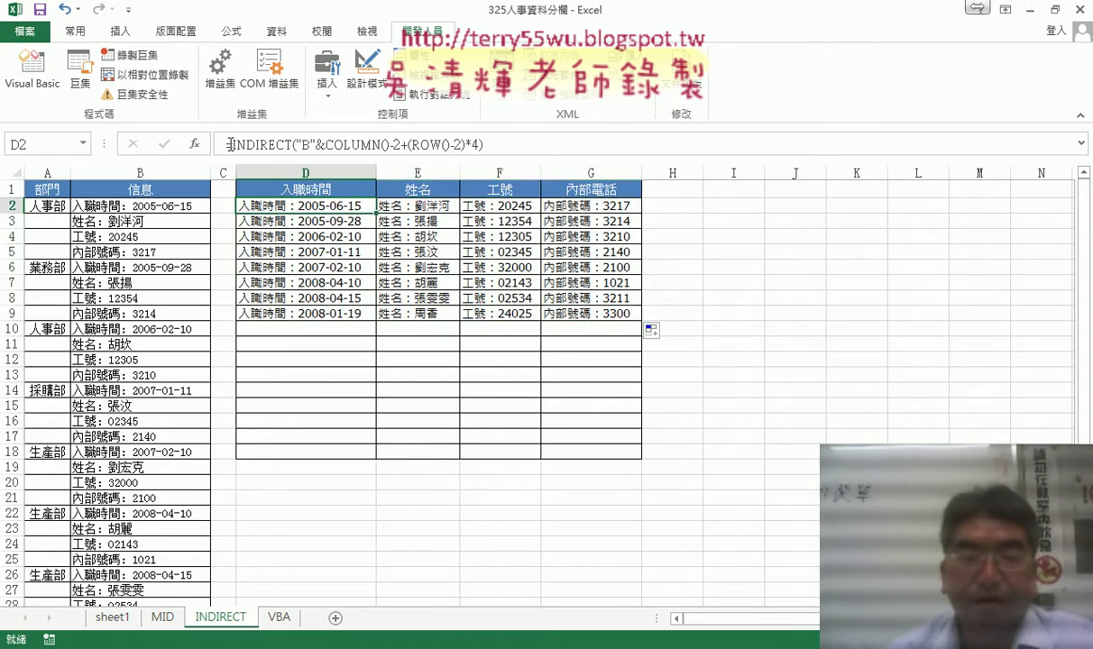
left_click_drag(230, 145, 484, 145)
Cut D2's INDIRECT expression and insert a MID function from Text, pasting it as MID's text.
right_click(434, 155)
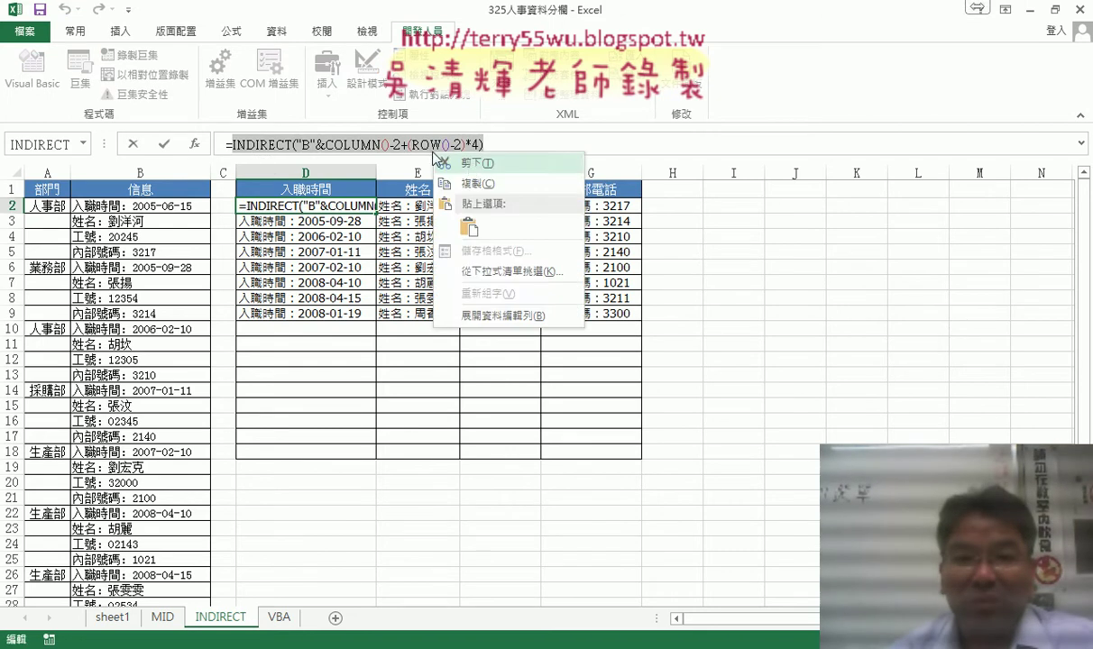
left_click(469, 162)
left_click(194, 144)
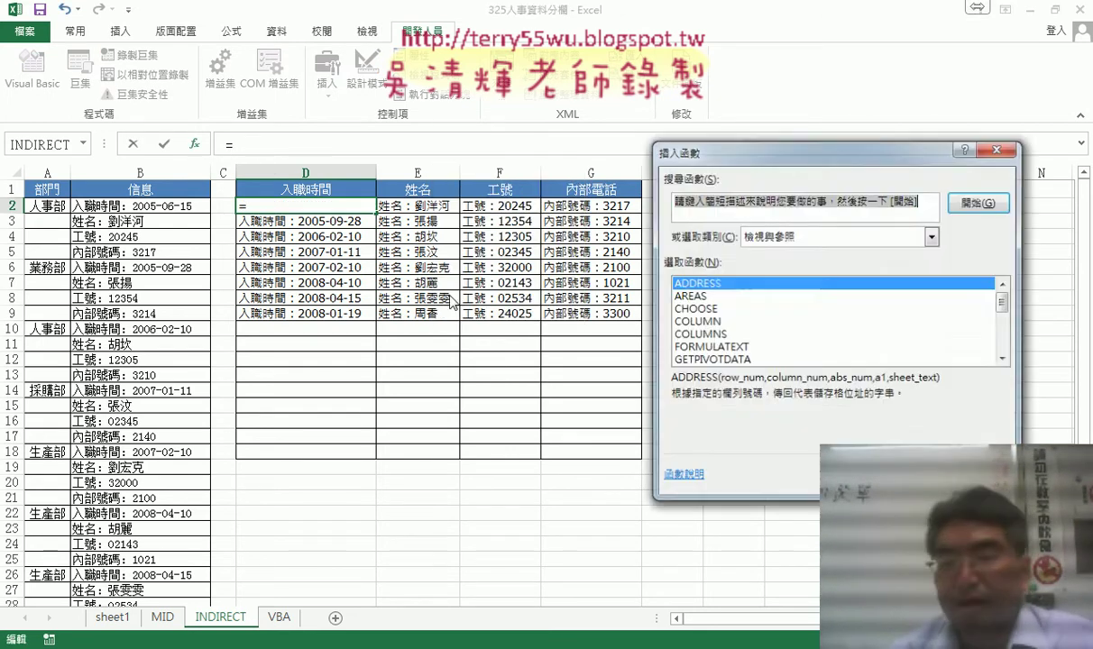
left_click_drag(1002, 307, 999, 340)
left_click(776, 236)
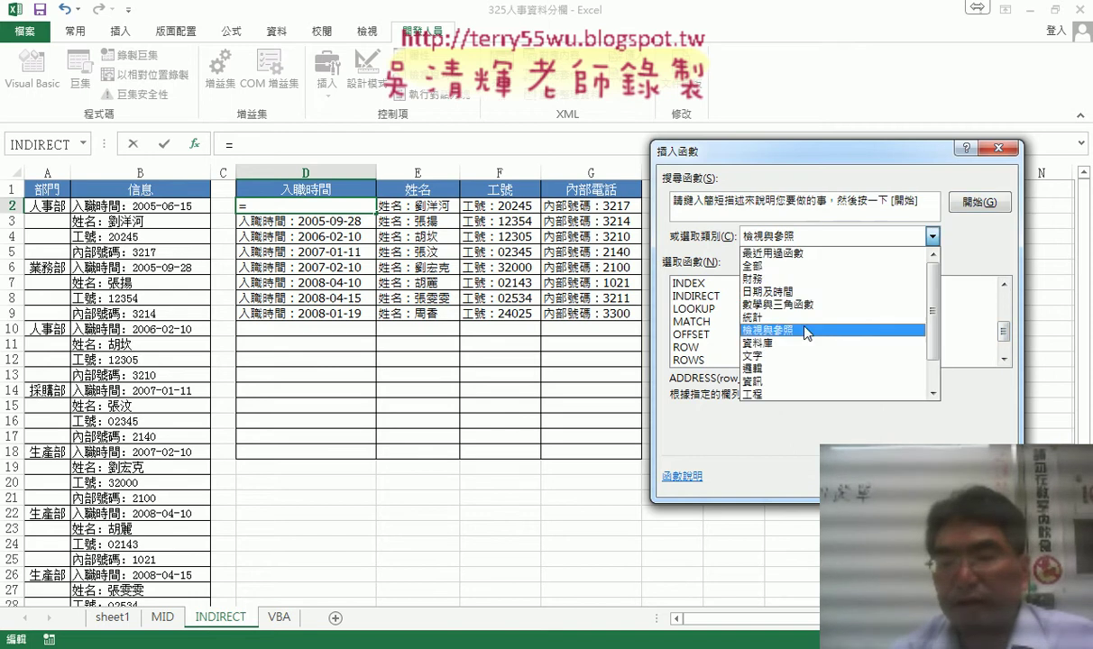
left_click(762, 336)
left_click_drag(1003, 297, 1003, 321)
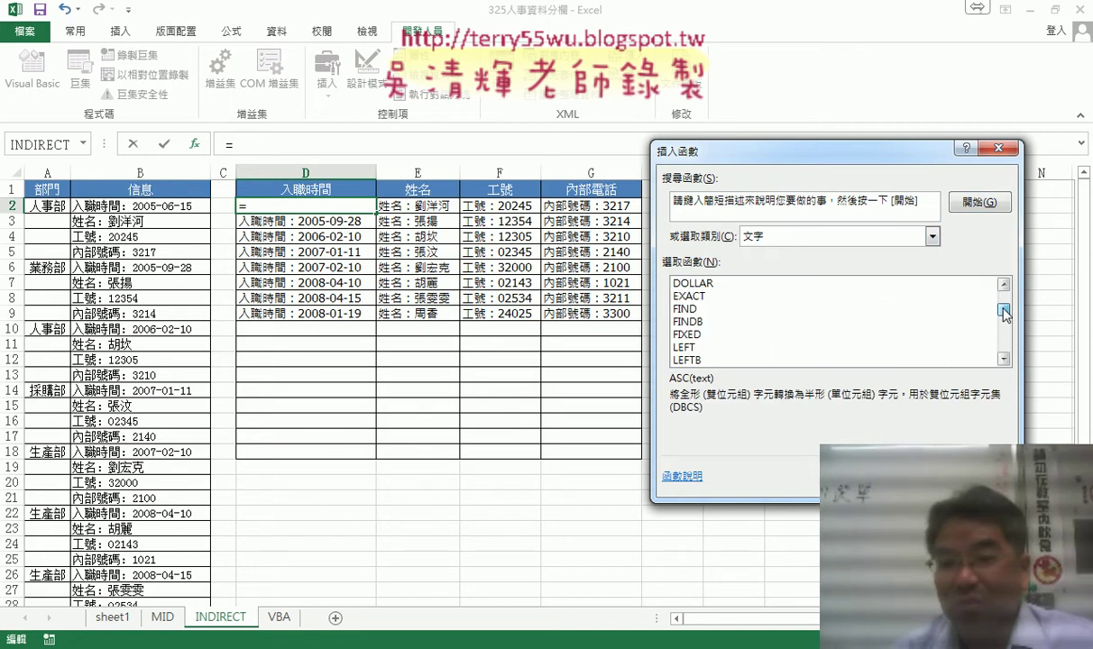
double_click(682, 347)
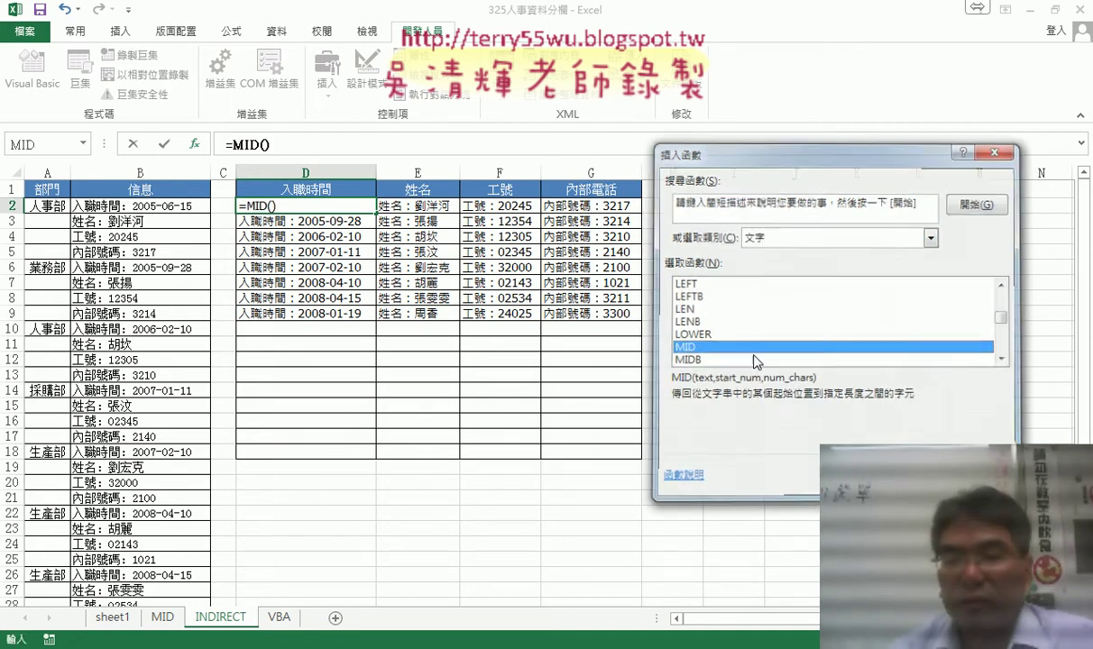
right_click(733, 240)
Finish D2's MID formula with start LEN(D$1)+2 and 99 characters, so it shows 2005-06-15.
left_click(762, 291)
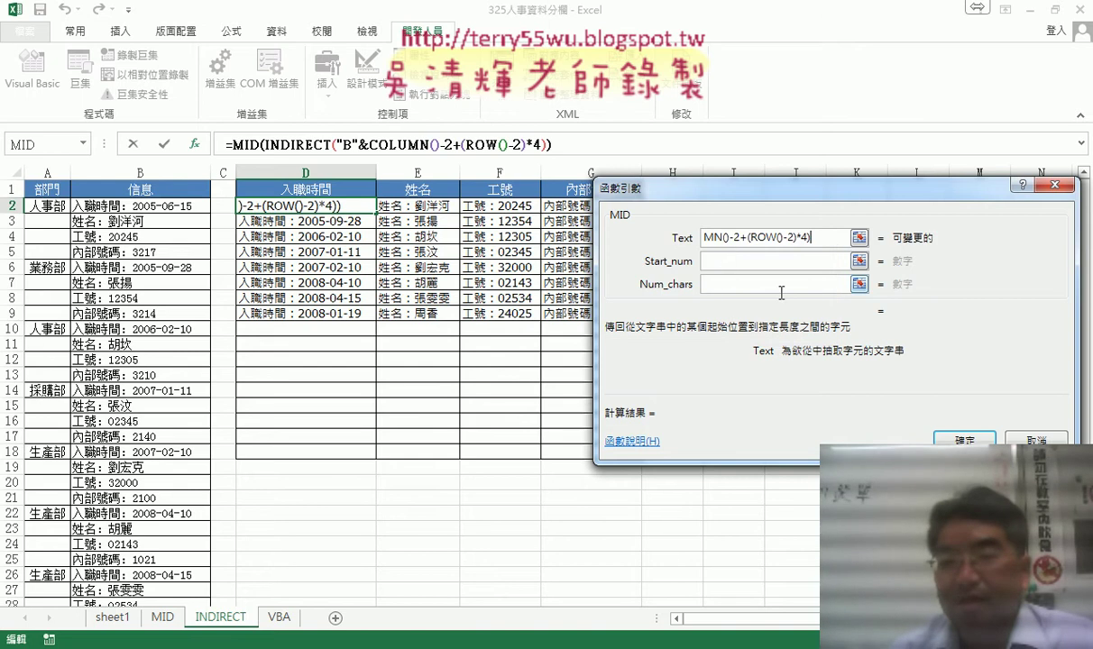
left_click(722, 261)
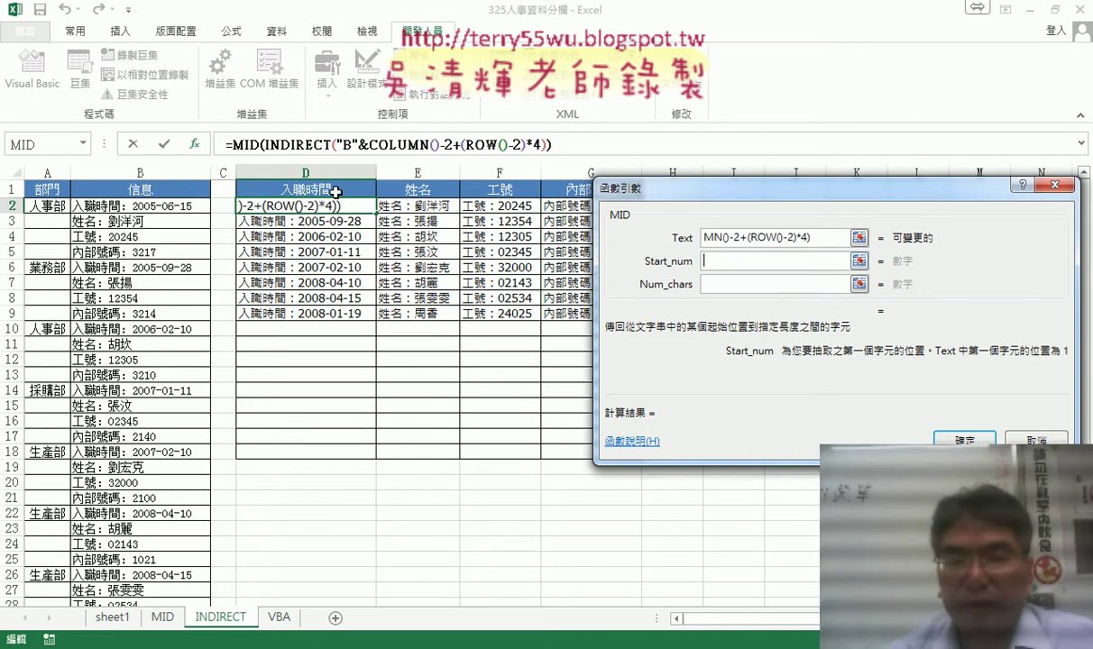
left_click(336, 191)
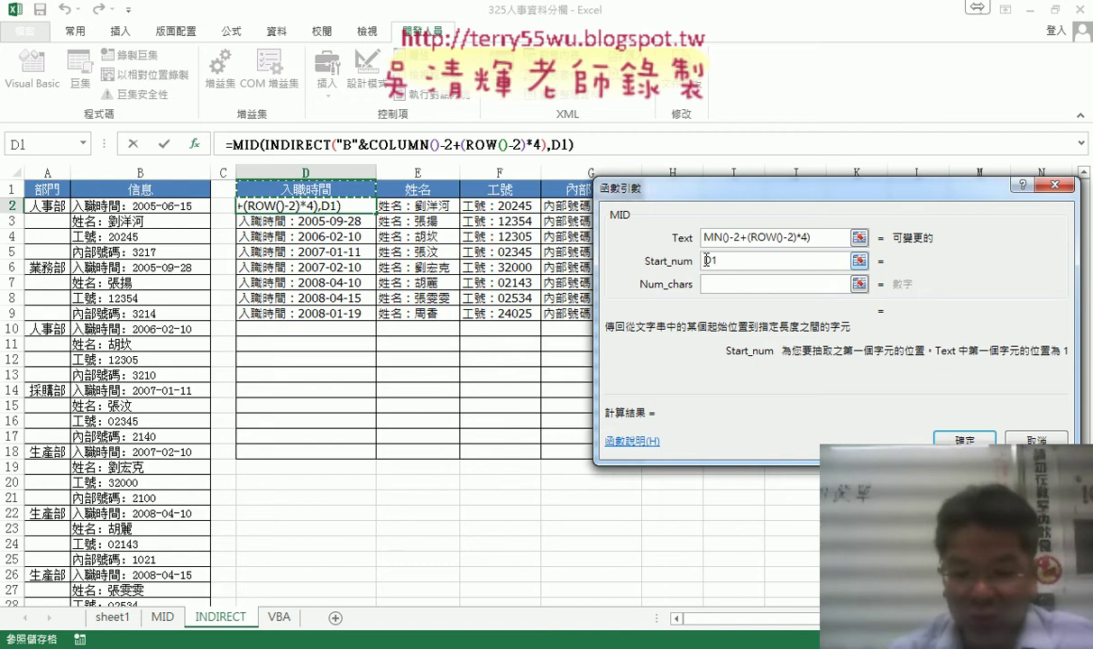
key("Home")
type("e")
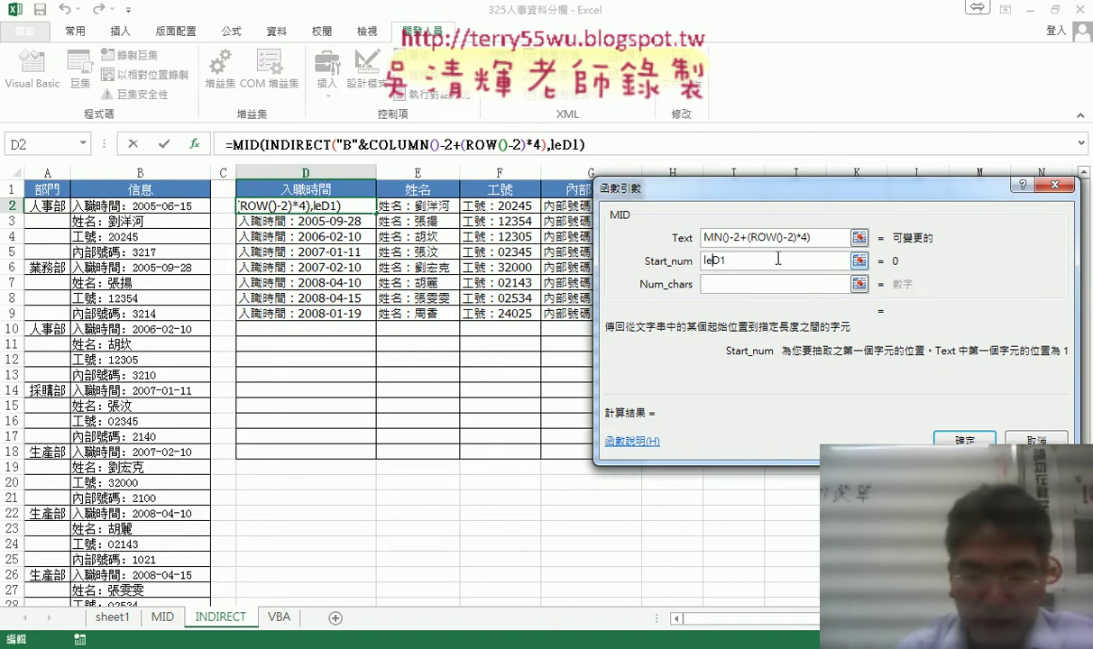
type("n(D1")
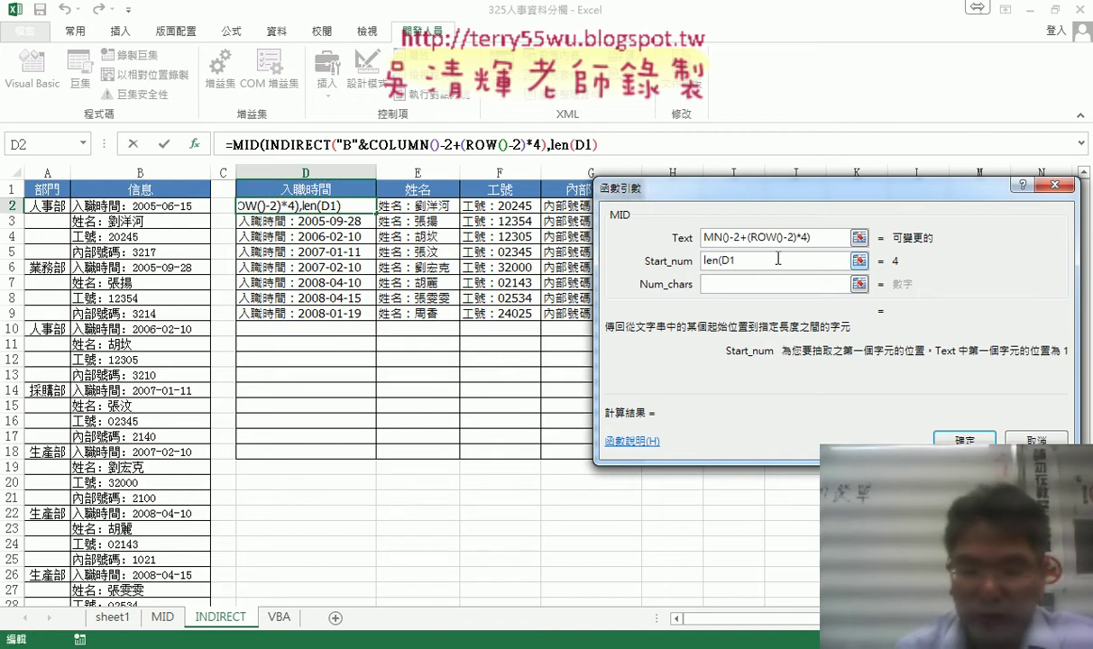
type(")")
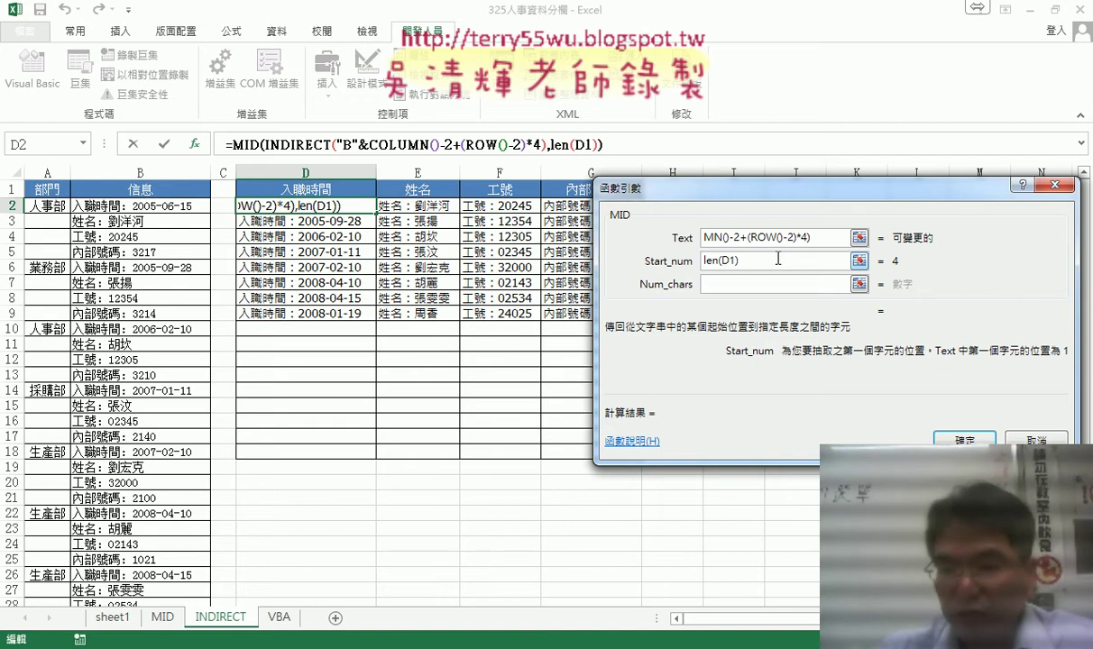
type("+2")
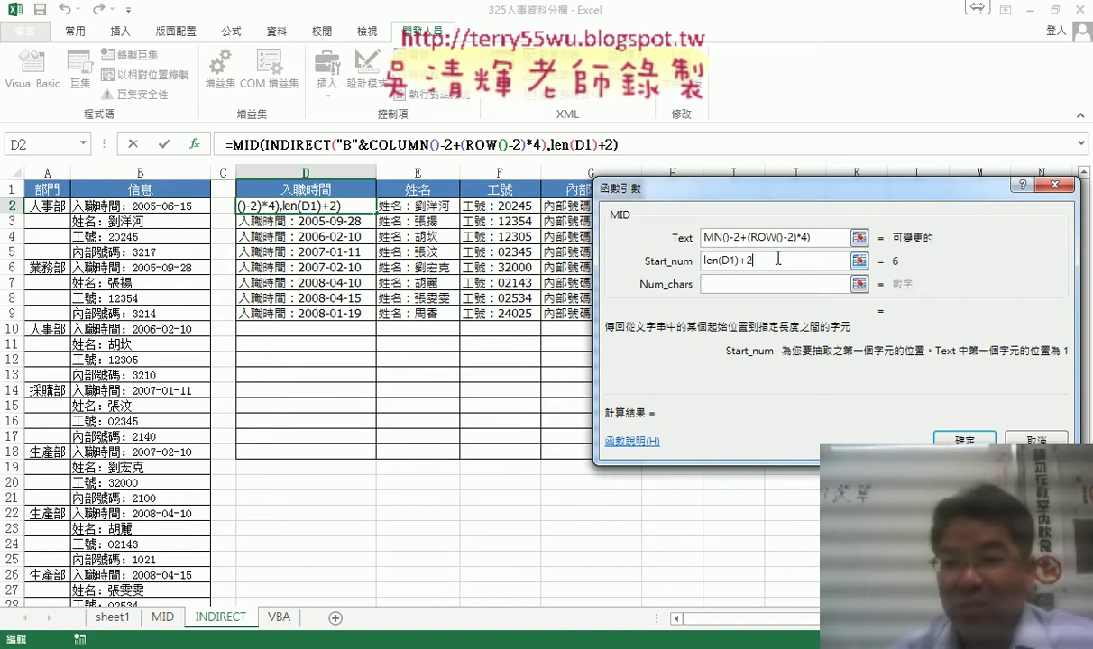
left_click(731, 262)
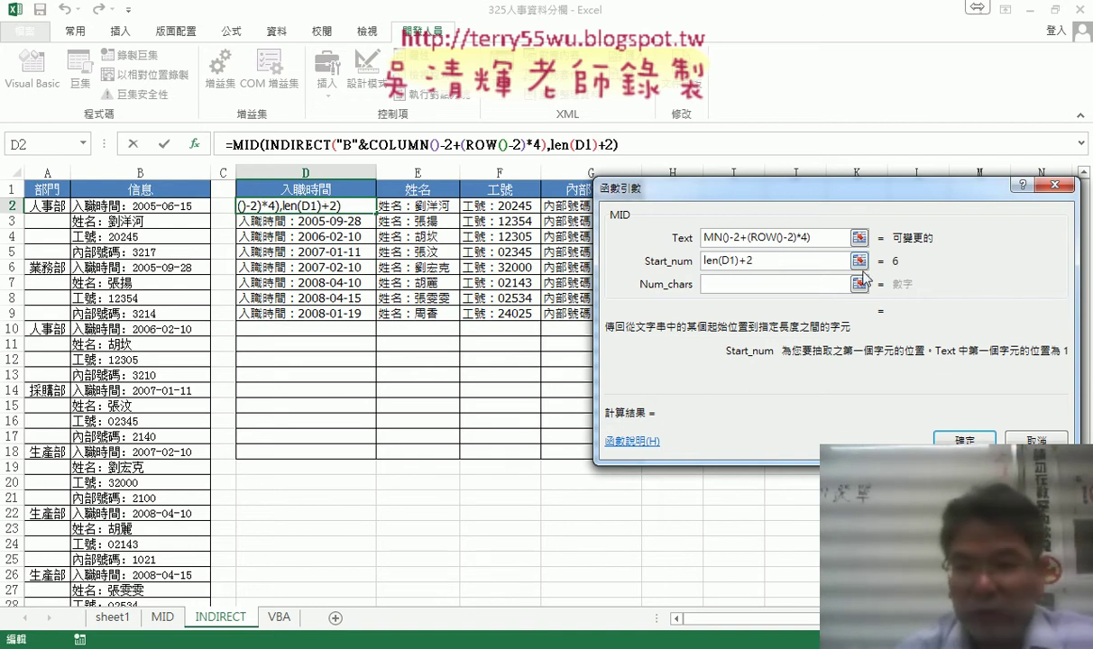
type("$")
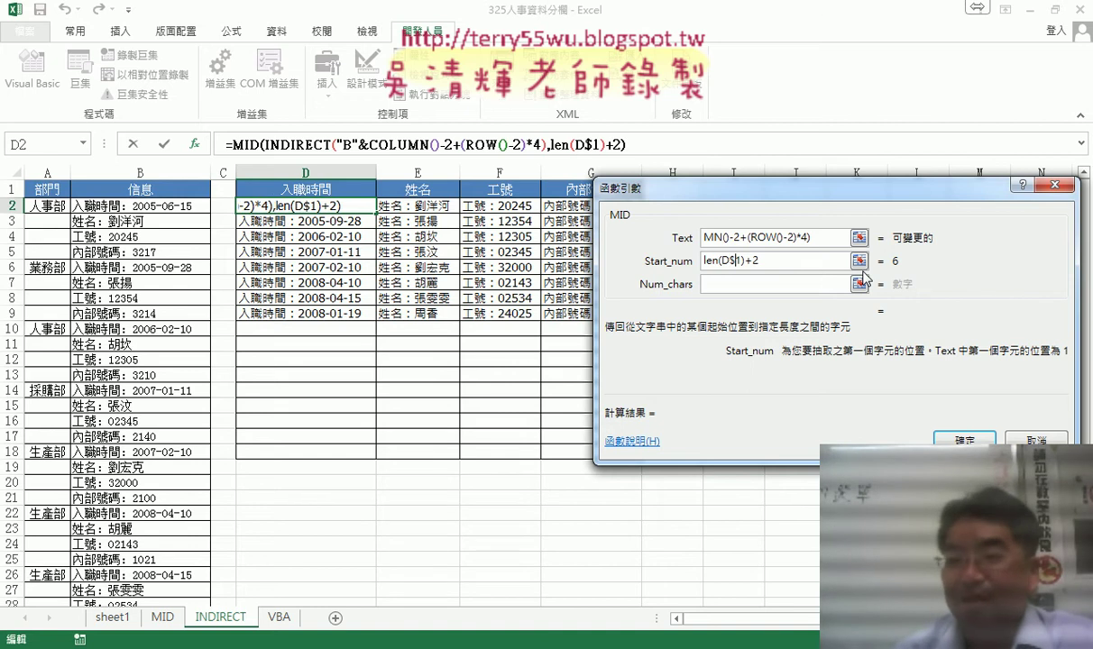
left_click(742, 284)
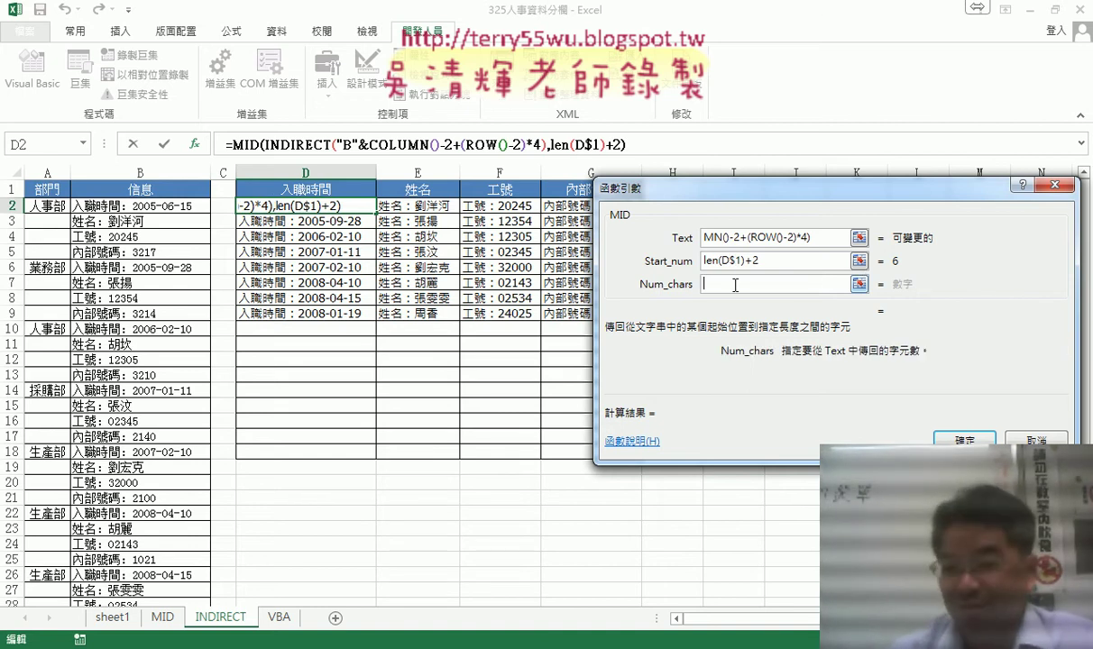
type("99")
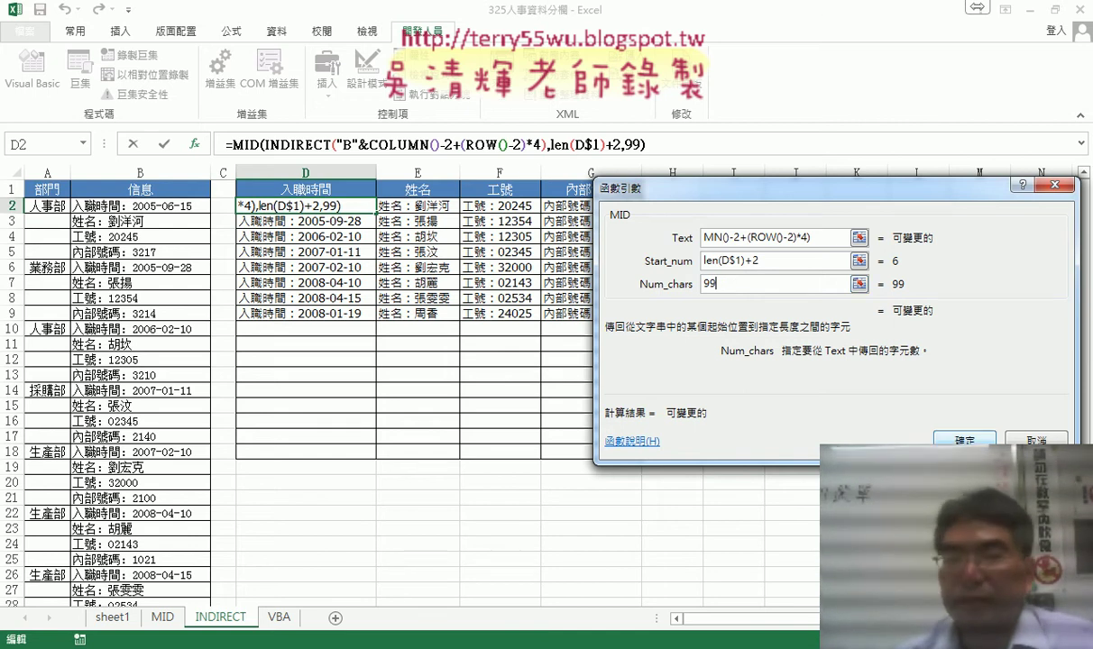
key("Return")
Copy D2's MID formula across and down through G9 to fill the personnel table.
mouse_move(382, 214)
left_mouse_down()
mouse_move(621, 220)
mouse_move(645, 210)
mouse_move(642, 321)
left_mouse_up()
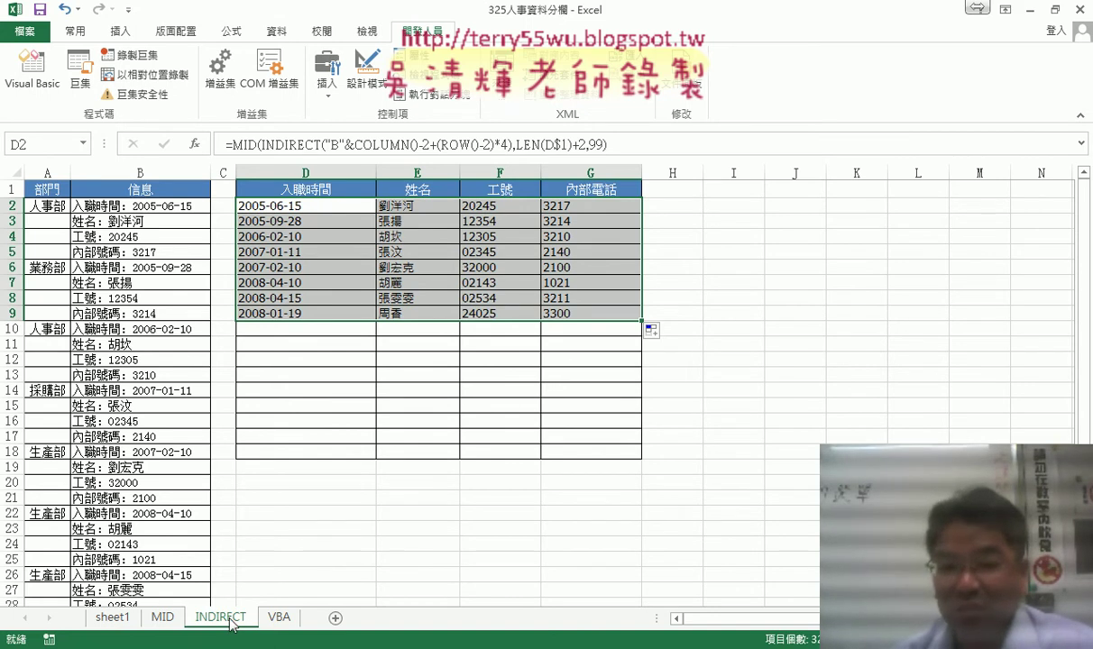
On the VBA sheet, give cells D2:D13 the General number format.
left_click(278, 617)
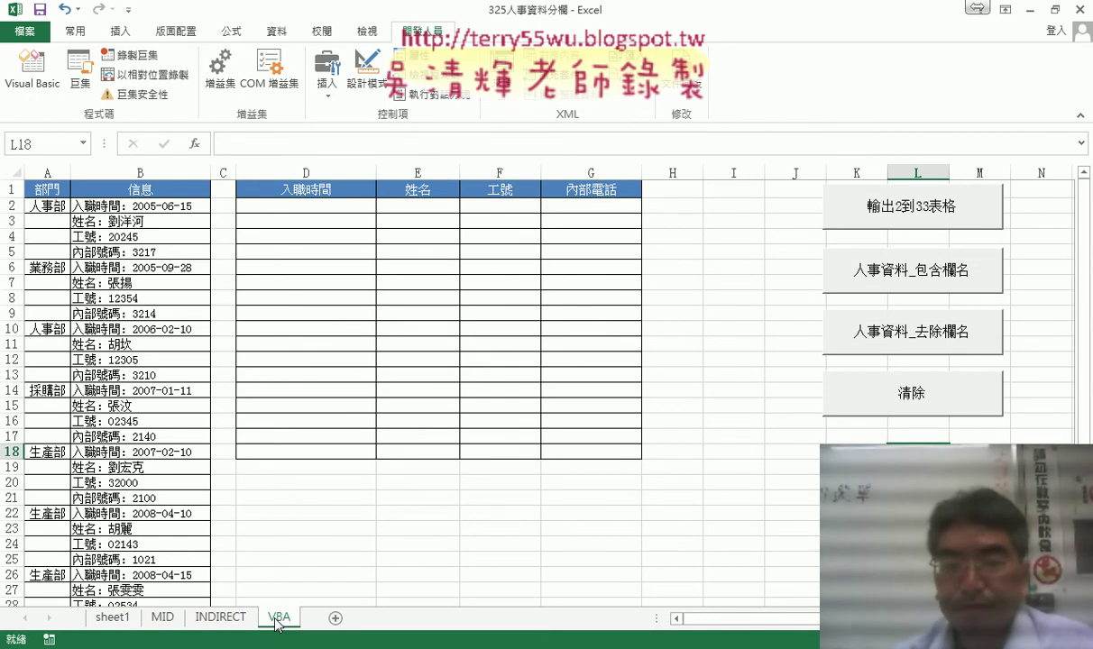
left_click_drag(342, 207, 317, 370)
right_click(341, 358)
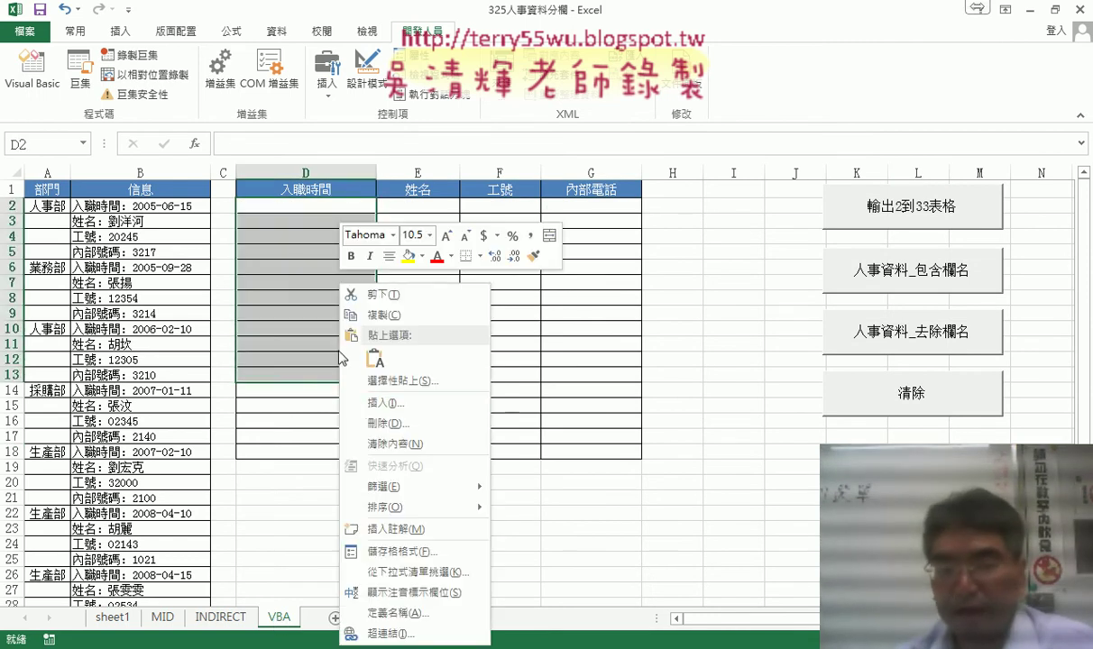
left_click(401, 551)
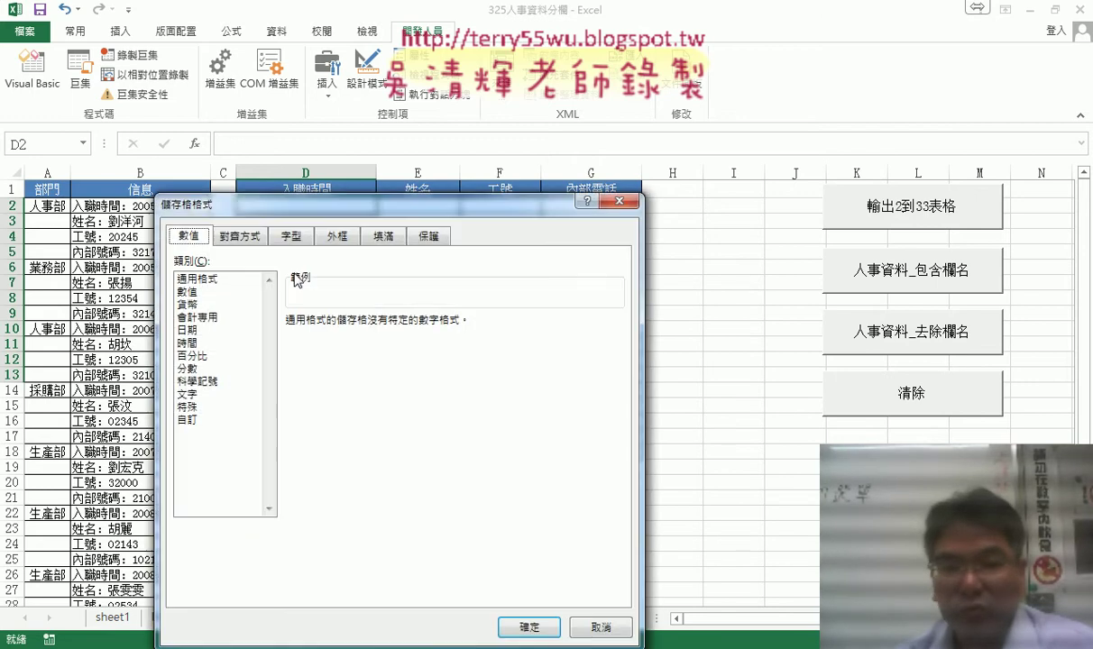
left_click(197, 279)
left_click(529, 627)
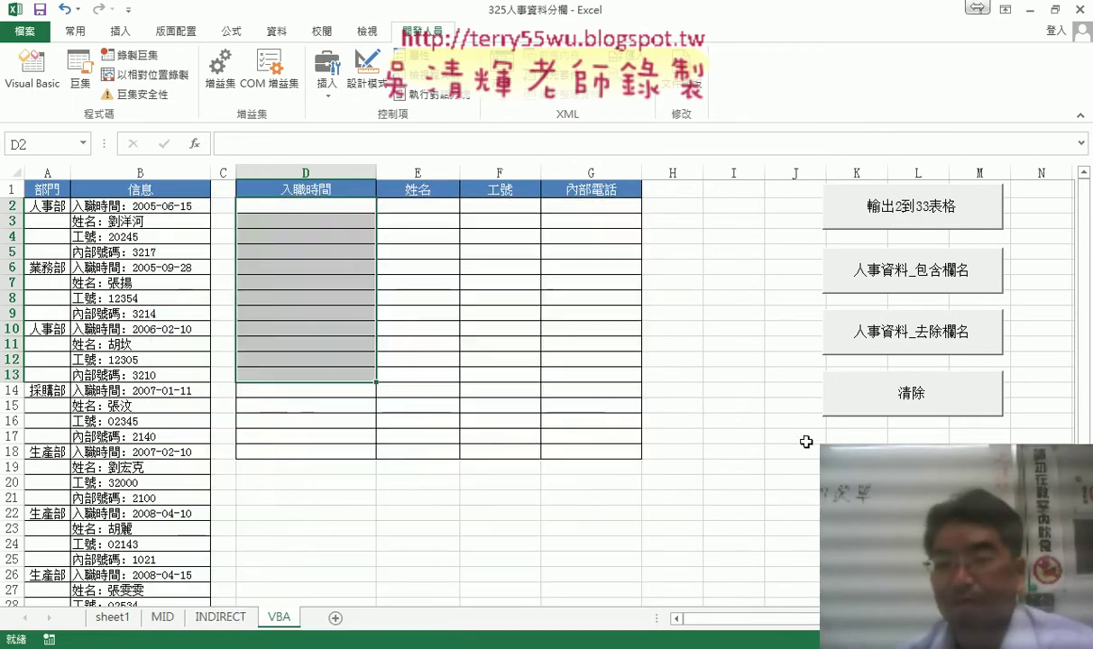
left_click(712, 373)
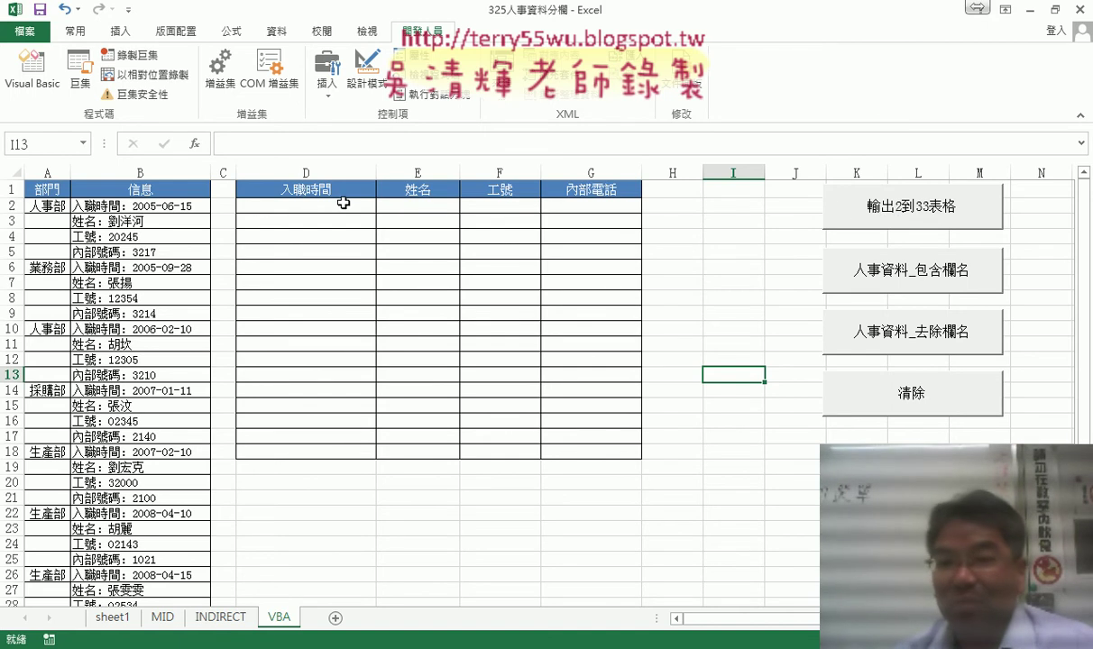
Run the 輸出2到33表格, 人事資料_包含欄名 and 人事資料_去除欄名 macros on table D2:G9.
left_click(890, 217)
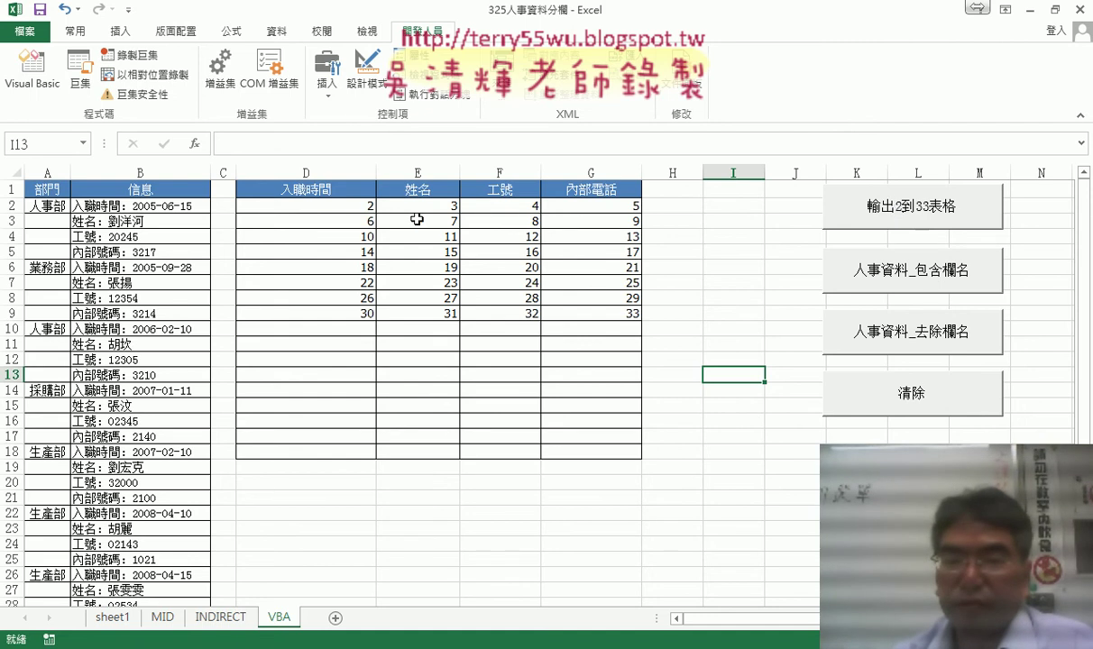
left_click_drag(359, 206, 615, 323)
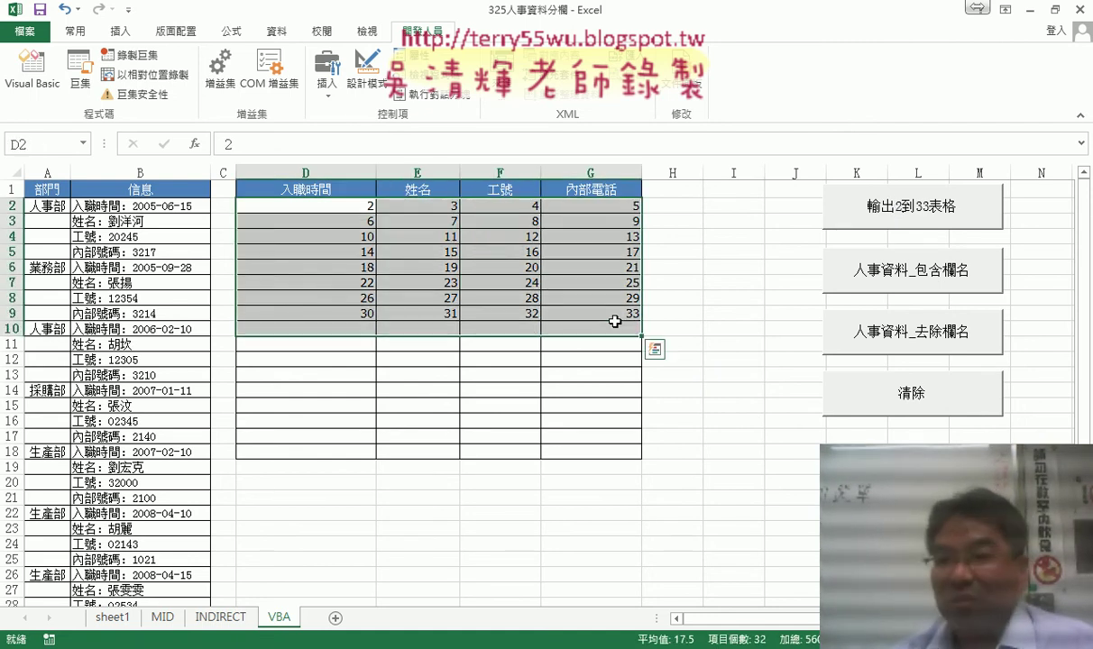
left_click(879, 284)
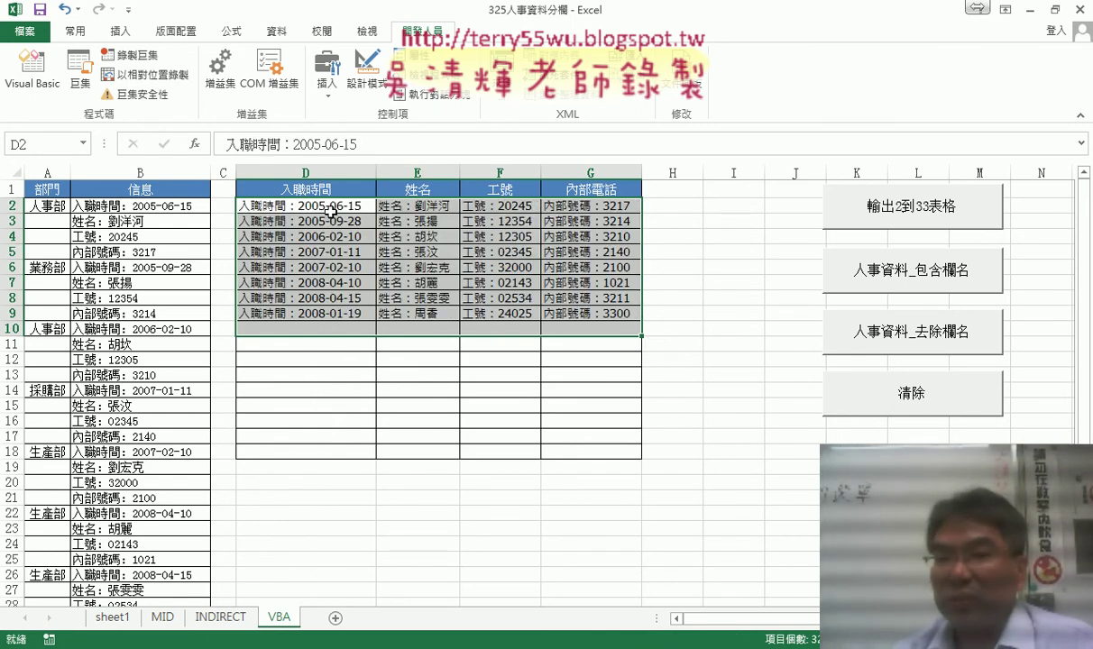
left_click(861, 328)
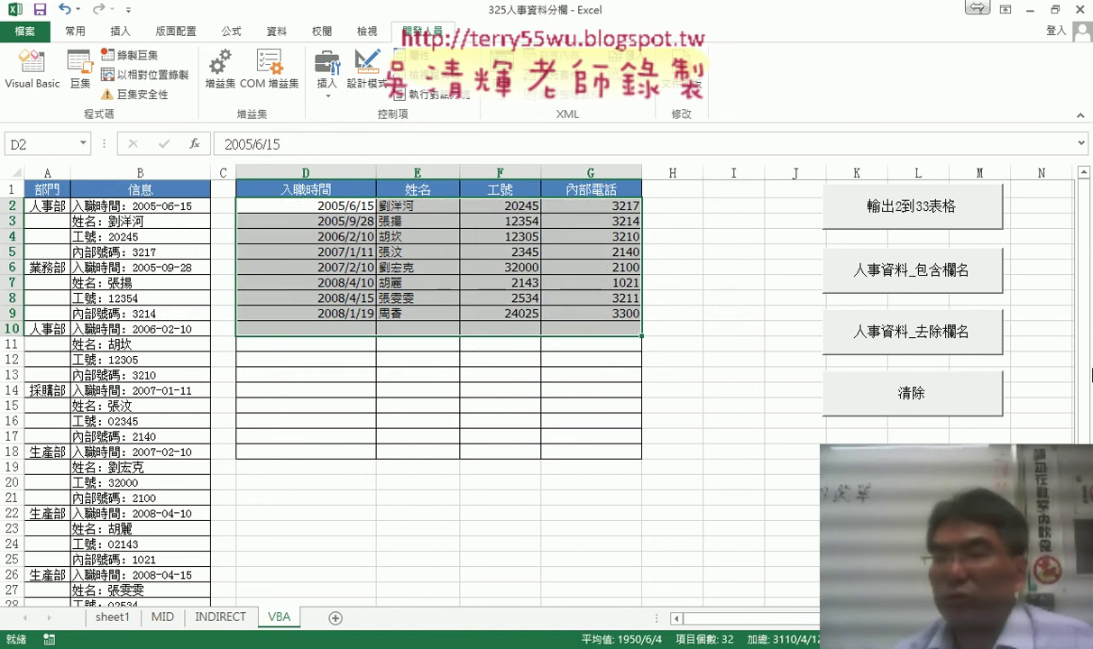